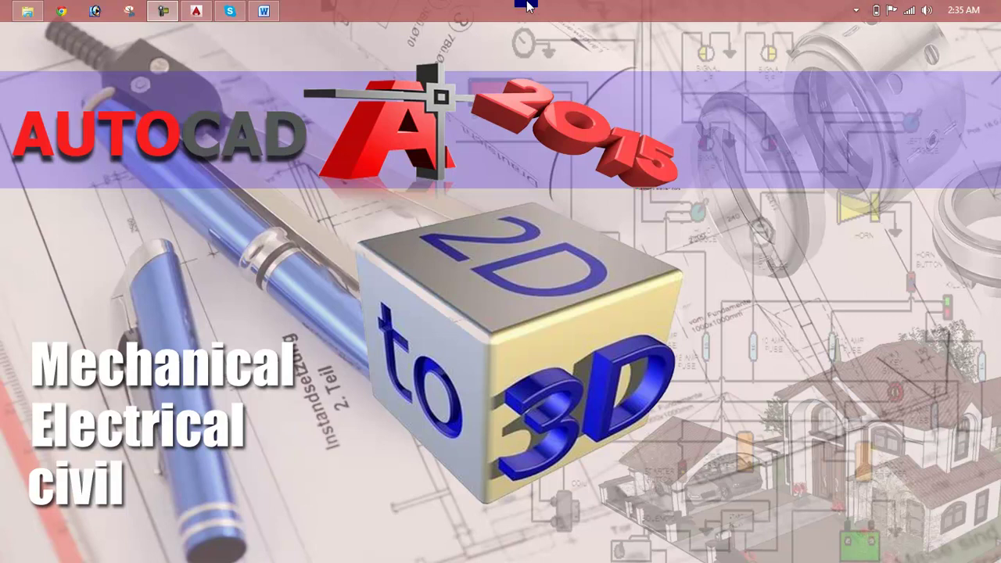
# Step: Bring the Lesson 20 Word document listing the block topics to the front
pyautogui.click(263, 11)
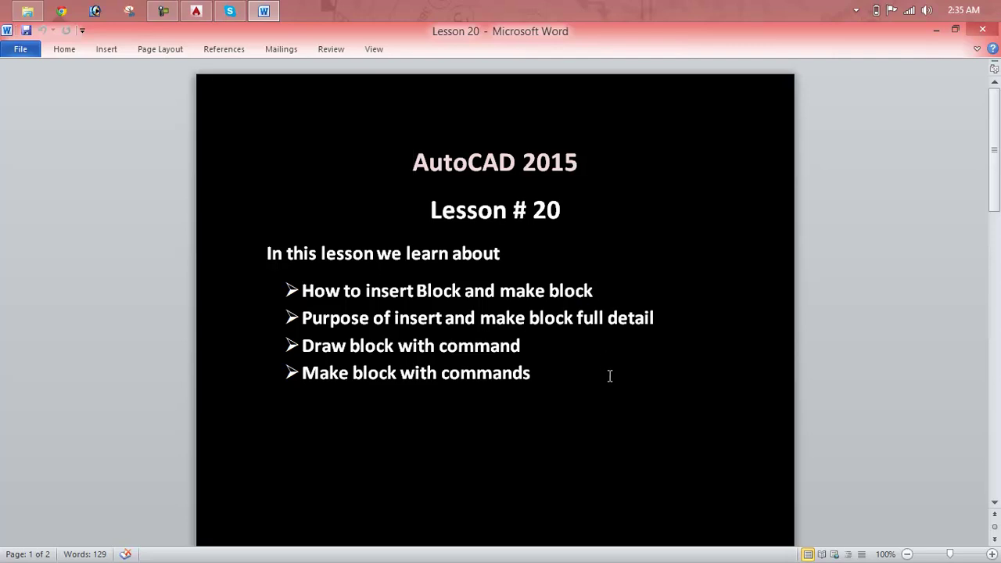
# Step: Switch from Word to AutoCAD's empty Drawing1 using the taskbar
pyautogui.click(191, 14)
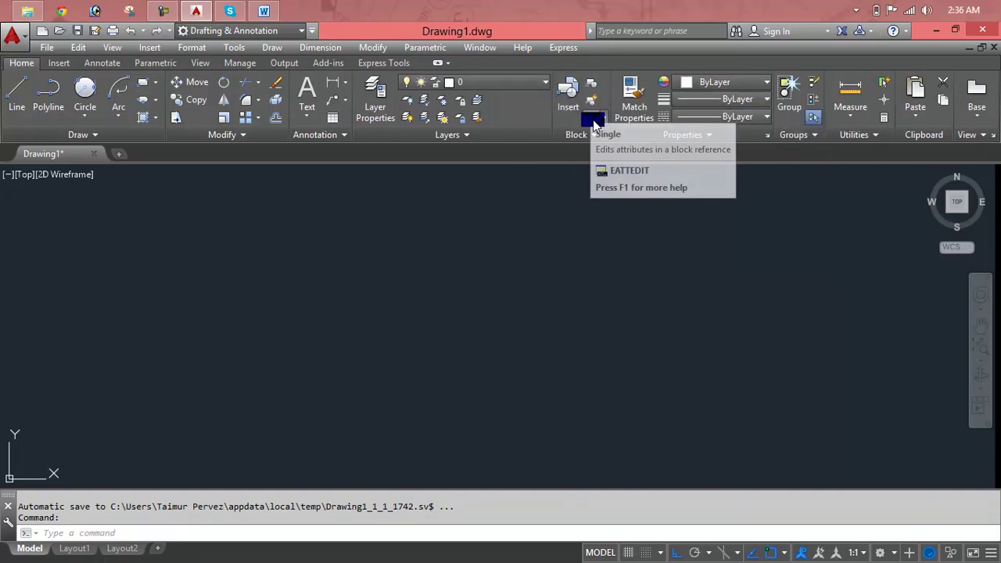
# Step: Expand the Block panel, open and cancel Block Definition, then show the Draw menu's Block submenu
pyautogui.click(590, 135)
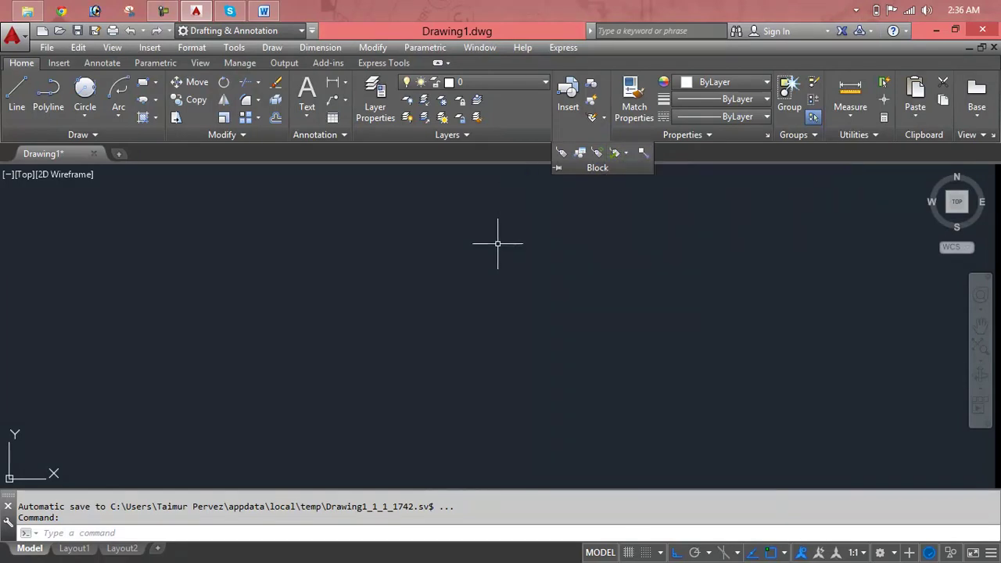
pyautogui.press('Escape')
pyautogui.press('Escape')
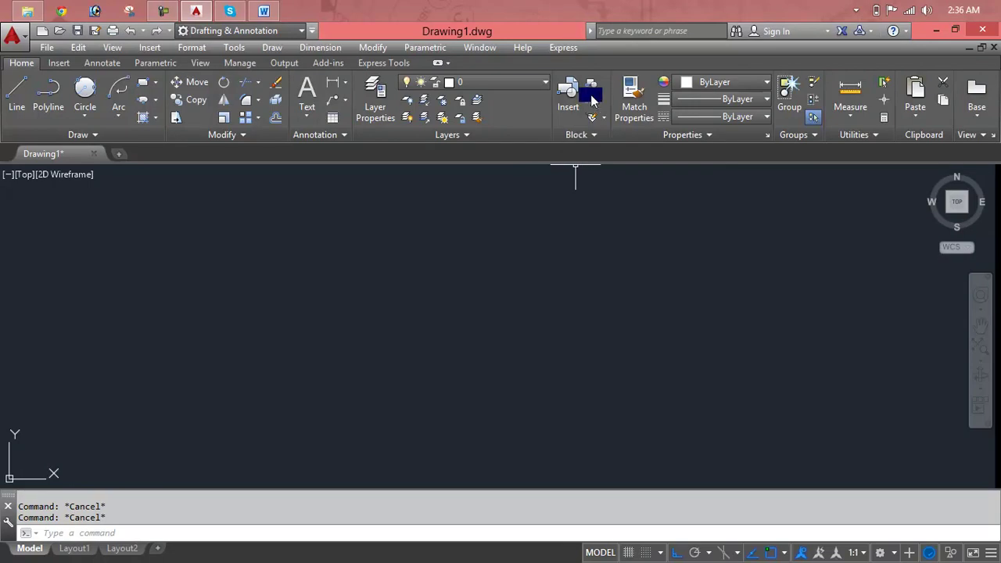
pyautogui.click(593, 91)
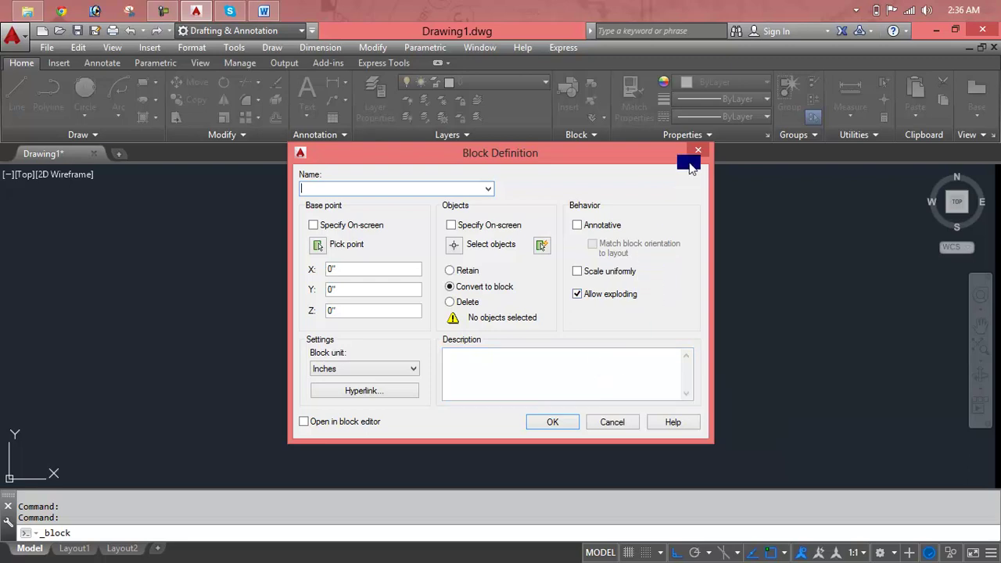
pyautogui.click(697, 156)
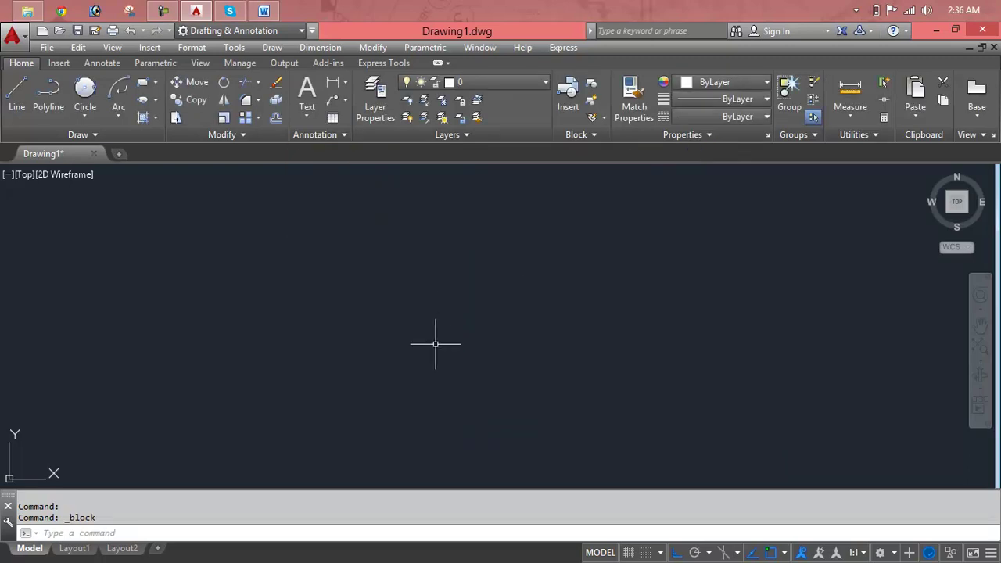
pyautogui.click(272, 48)
pyautogui.moveTo(313, 322)
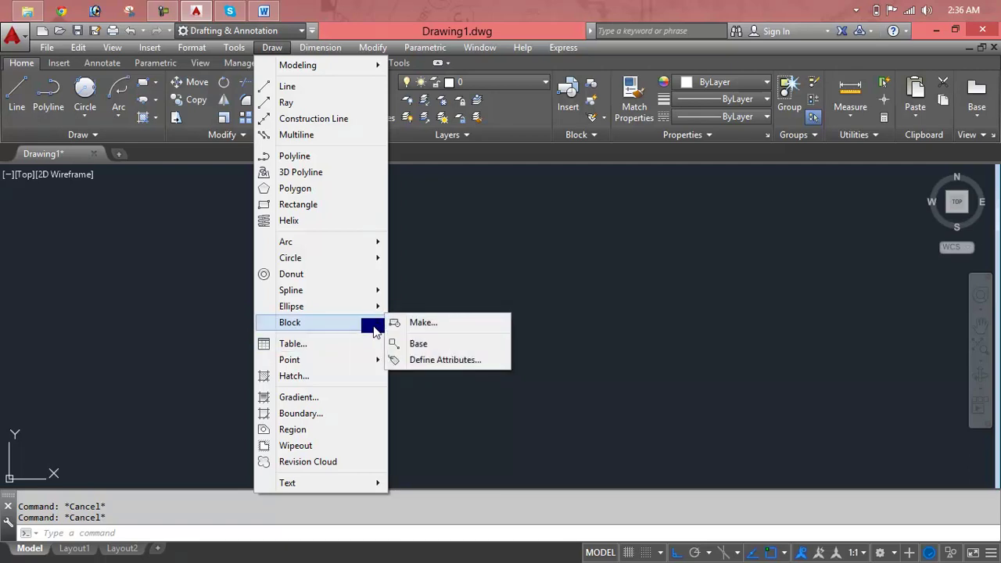
# Step: Dismiss the Draw menu by clicking the empty canvas
pyautogui.click(523, 263)
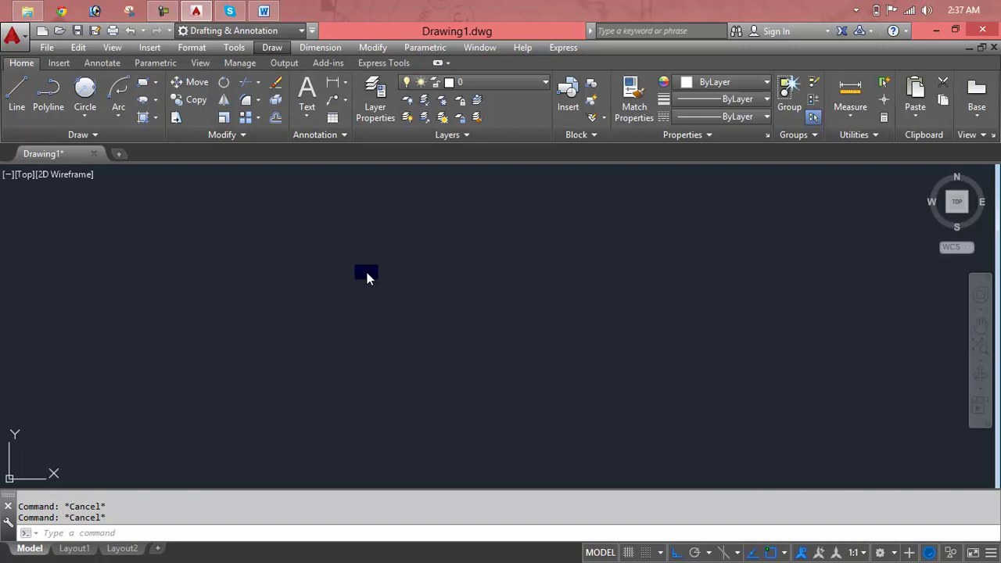
# Step: Draw a rectangle with RECTANG by picking two opposite corners
pyautogui.press('Escape')
pyautogui.write('rec')
pyautogui.press('Return')
pyautogui.click(256, 241)
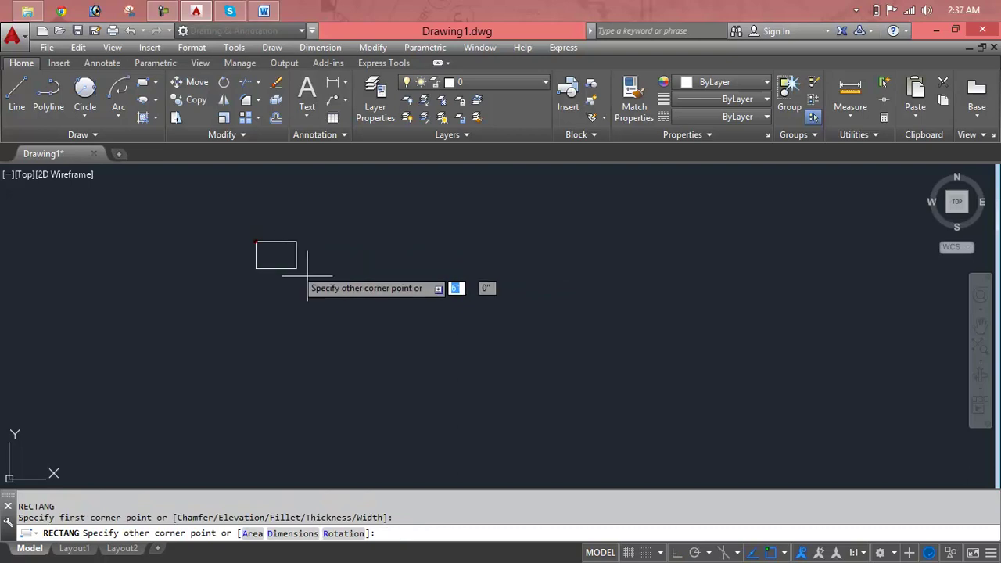
pyautogui.click(426, 387)
pyautogui.press('Escape')
pyautogui.press('Escape')
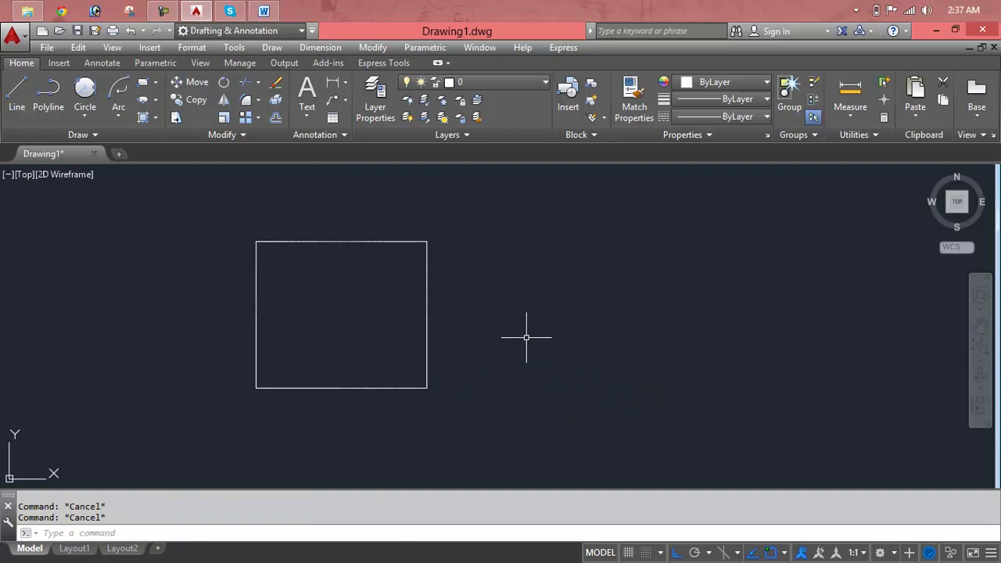
# Step: Draw vertical and horizontal lines joining the rectangle's opposite edge midpoints
pyautogui.write('c')
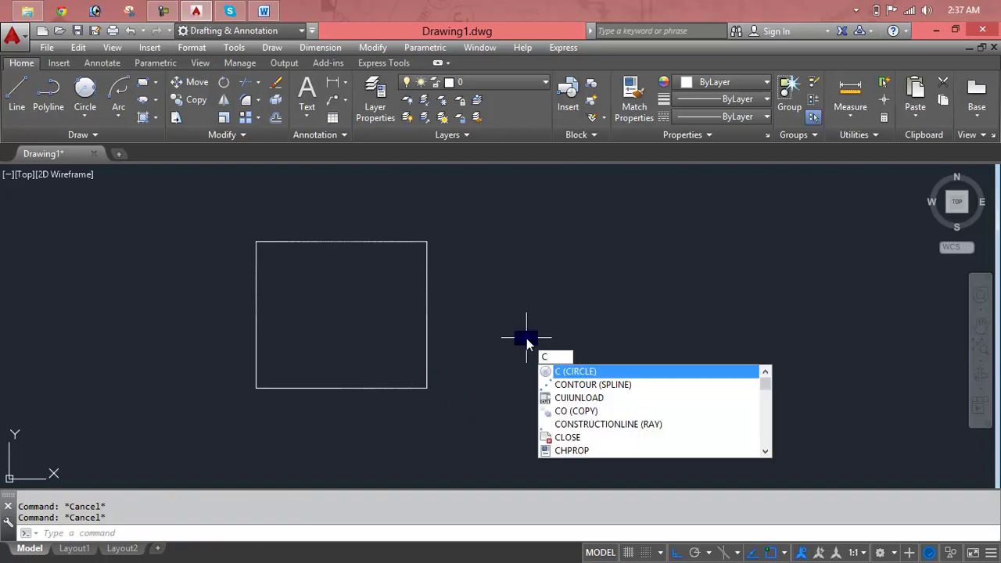
pyautogui.press('Escape')
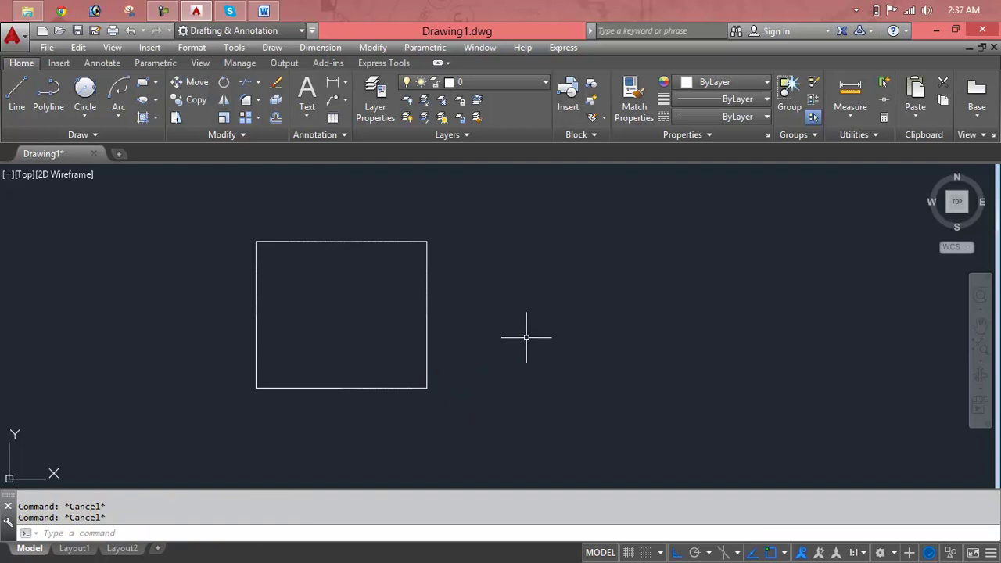
pyautogui.write('l')
pyautogui.press('Return')
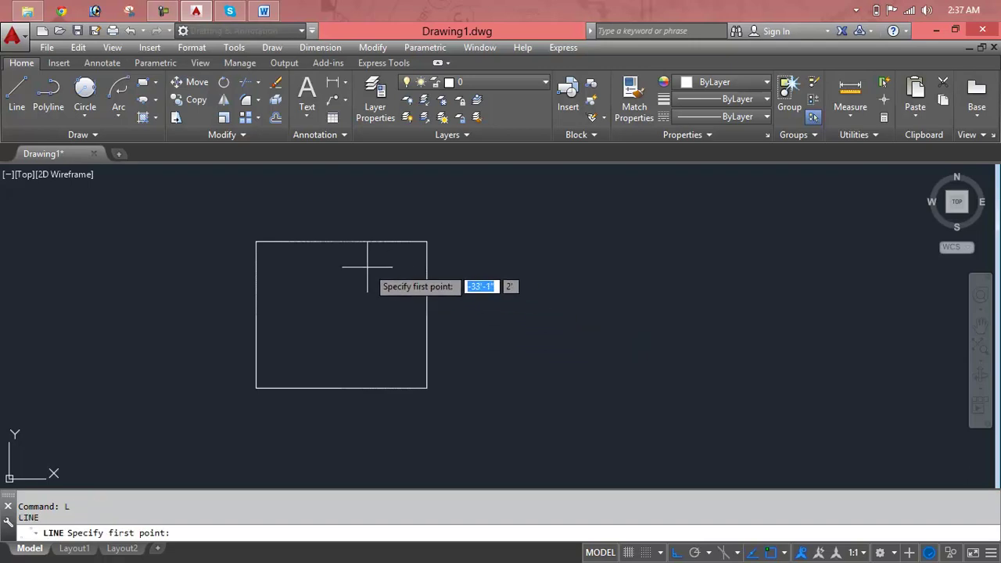
pyautogui.click(341, 241)
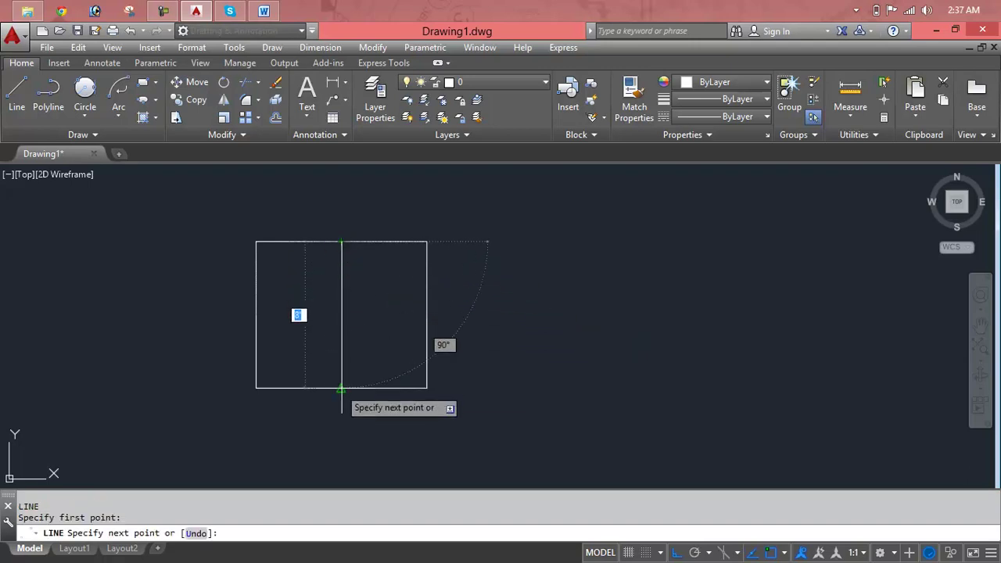
pyautogui.click(341, 387)
pyautogui.press('Return')
pyautogui.press('Return')
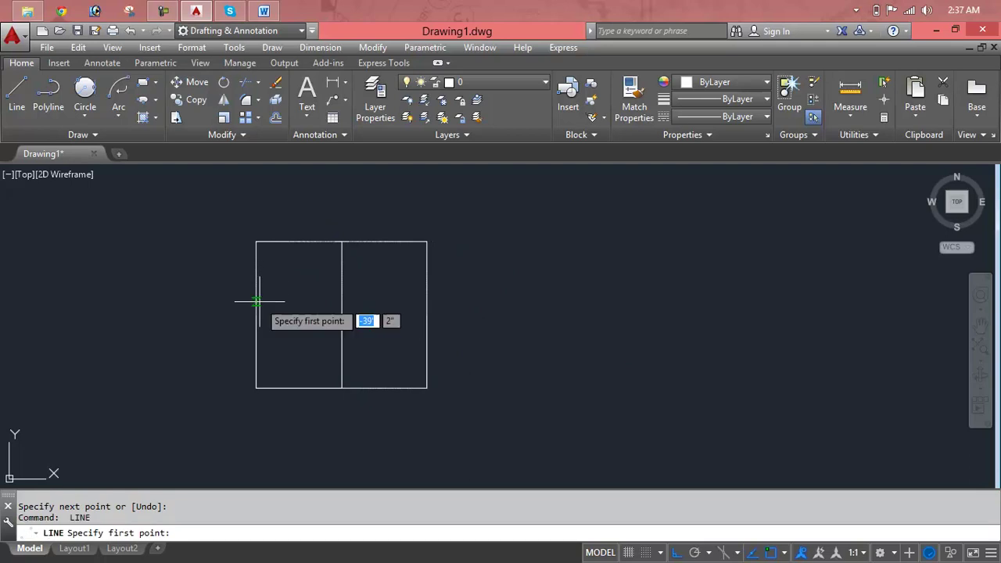
pyautogui.click(256, 315)
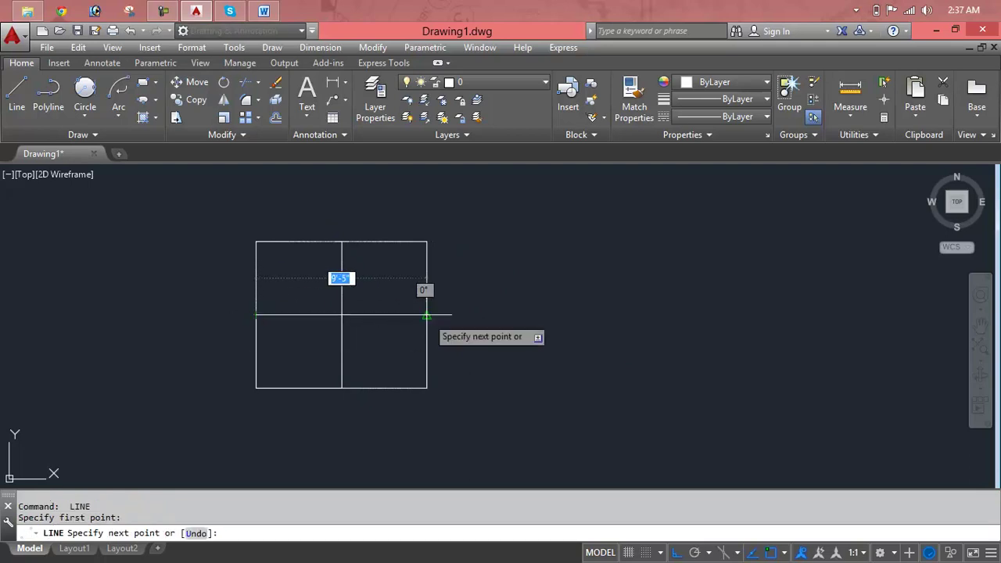
pyautogui.click(426, 315)
pyautogui.press('Escape')
pyautogui.press('Escape')
# Step: Draw three concentric circles at the lines' intersection, the outer one with radius 3'-11"
pyautogui.write('c')
pyautogui.press('Return')
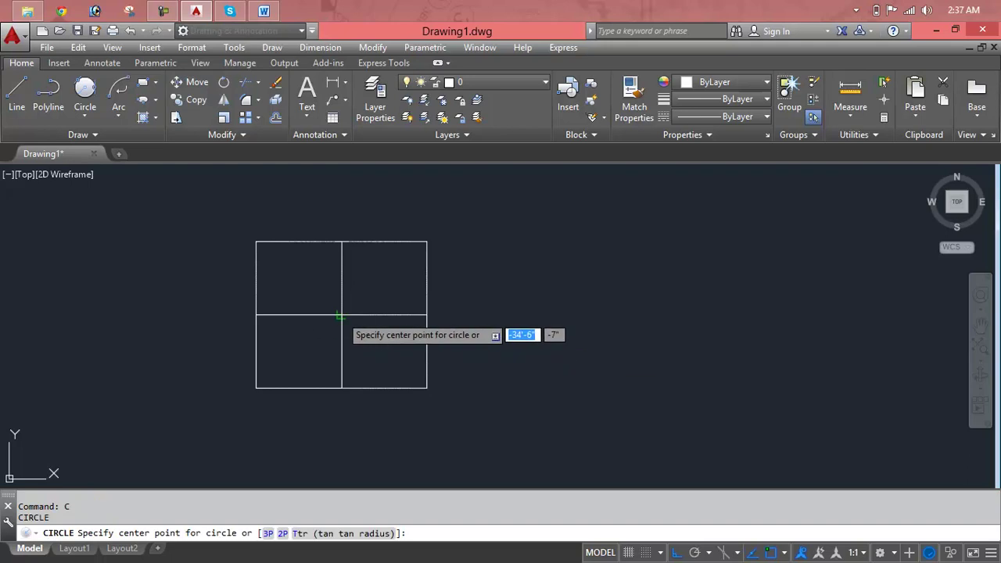
pyautogui.click(340, 315)
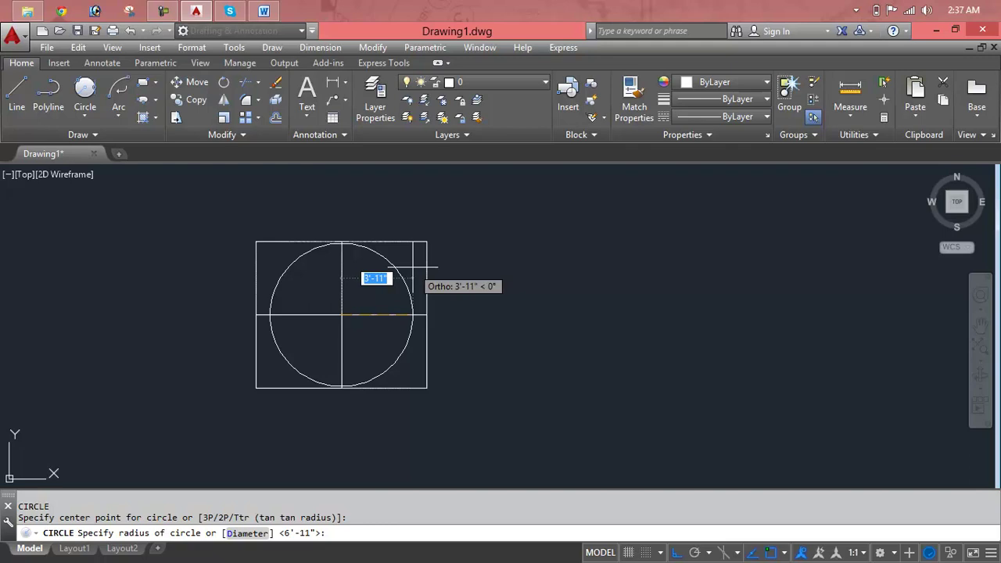
pyautogui.click(413, 267)
pyautogui.press('Return')
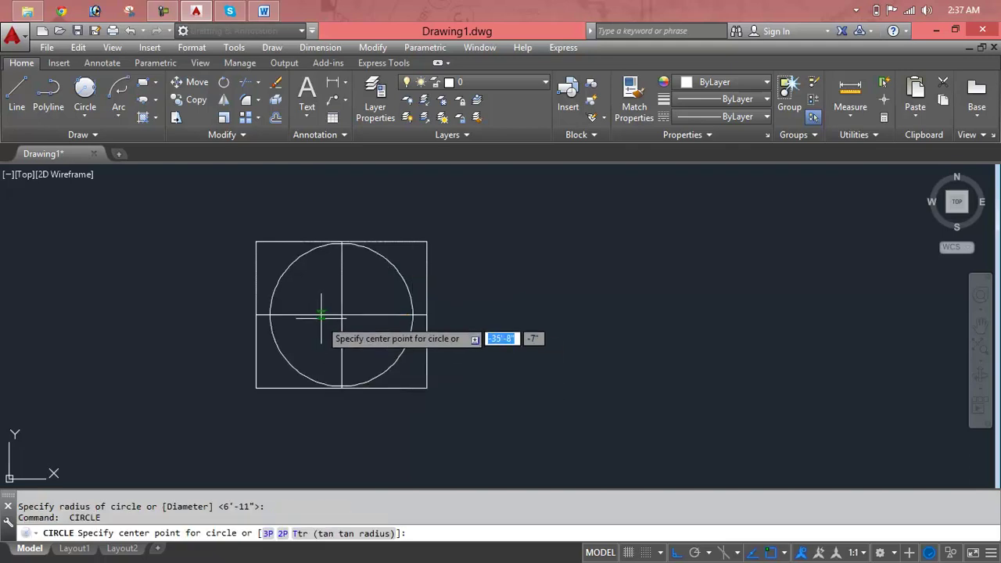
pyautogui.click(341, 315)
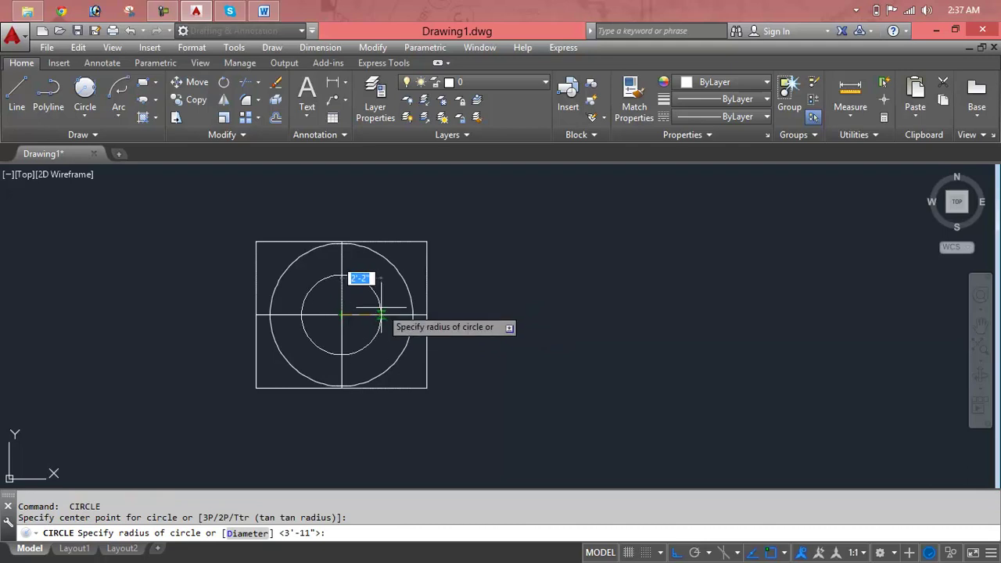
pyautogui.click(392, 315)
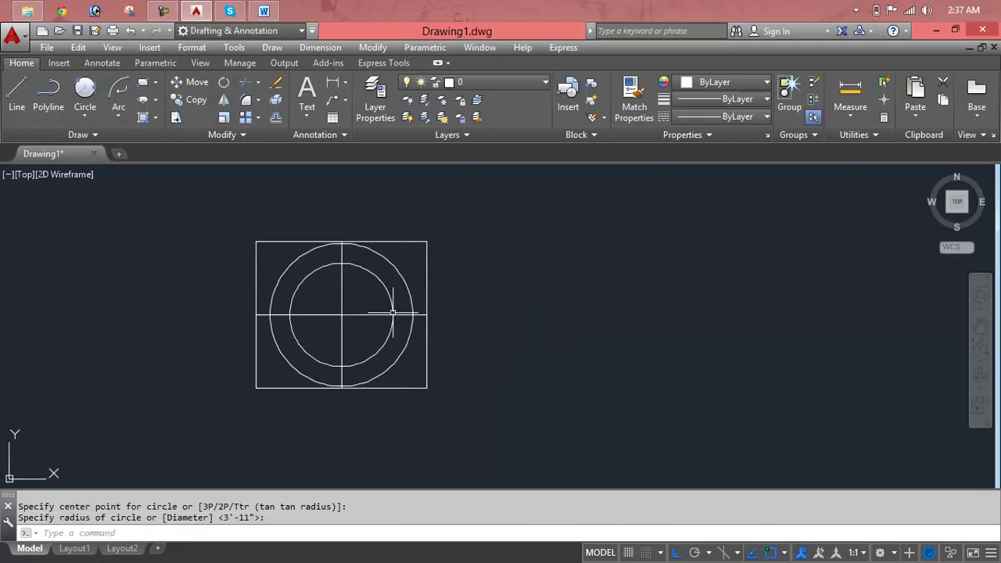
pyautogui.press('Return')
pyautogui.click(341, 315)
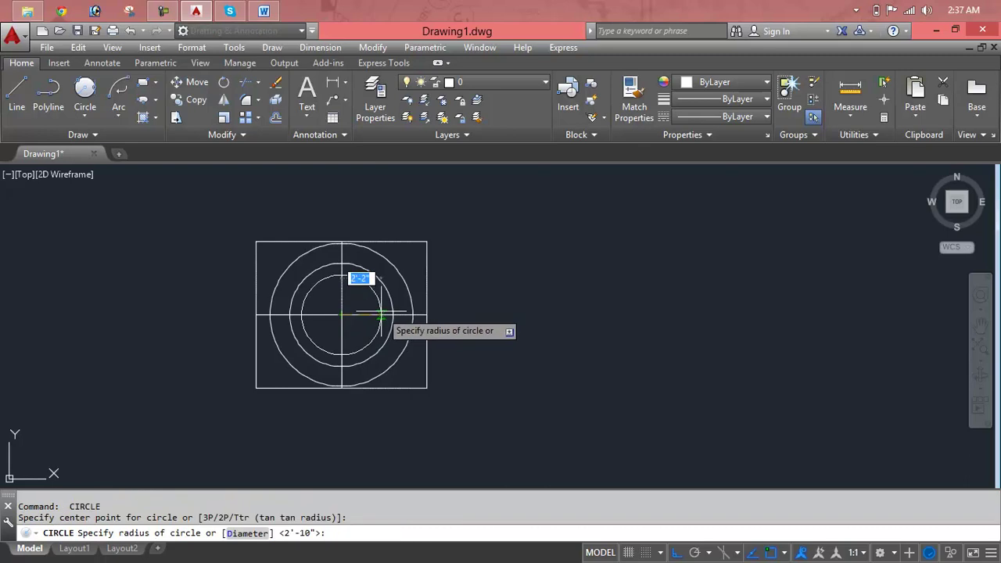
pyautogui.click(370, 311)
pyautogui.press('Escape')
pyautogui.press('Escape')
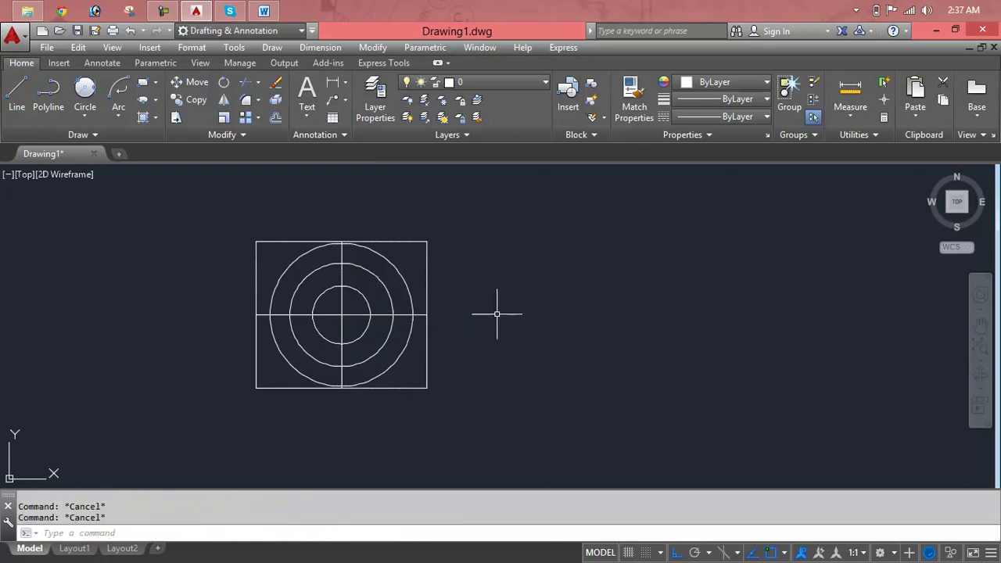
pyautogui.click(496, 213)
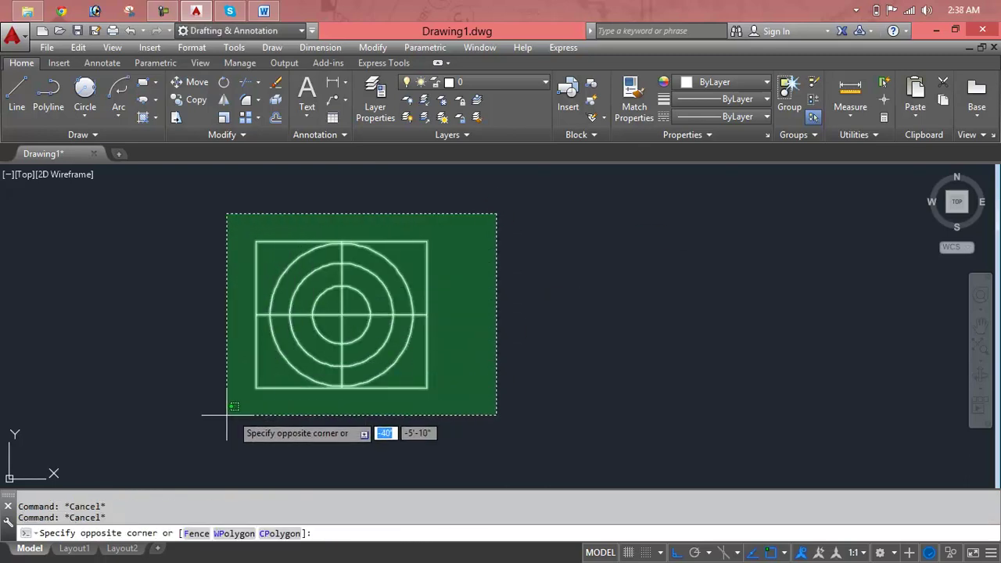
pyautogui.click(212, 416)
pyautogui.write('cp')
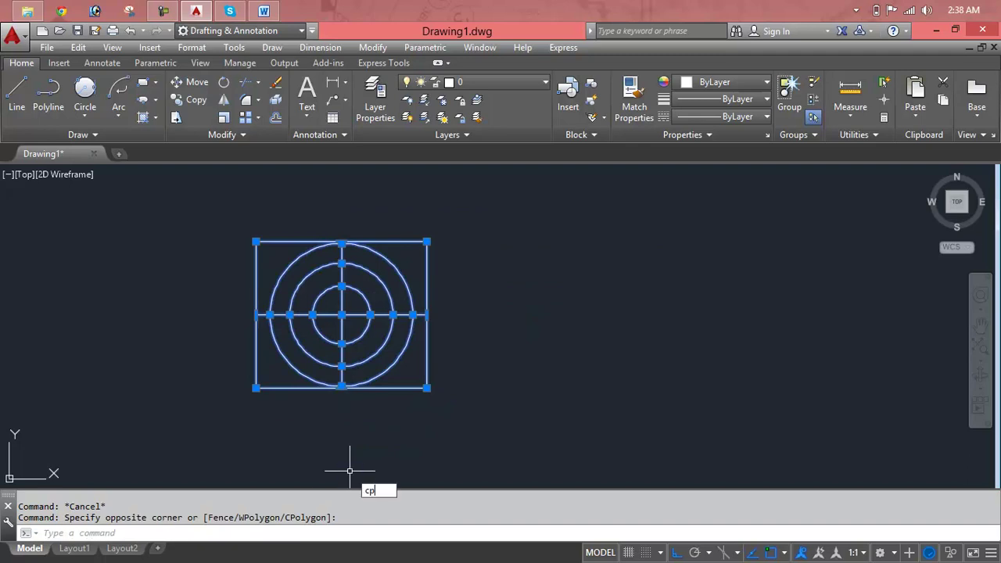
pyautogui.press('Return')
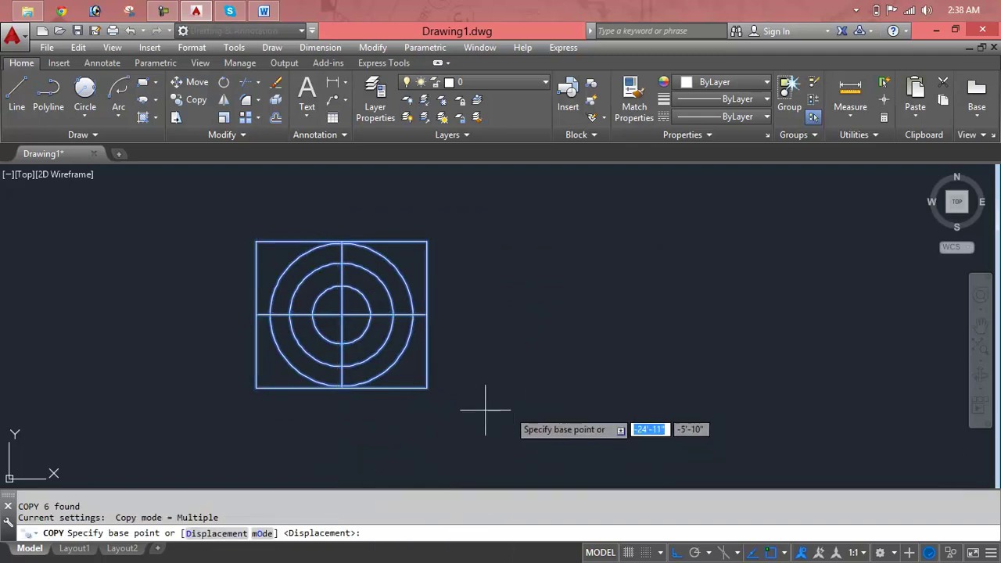
pyautogui.click(428, 389)
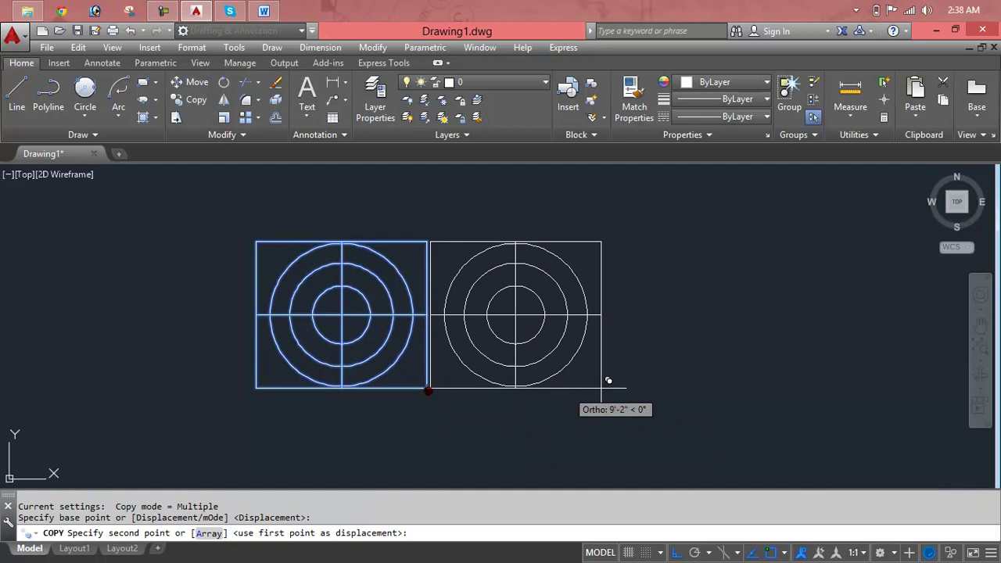
pyautogui.click(861, 388)
pyautogui.press('Escape')
pyautogui.press('Escape')
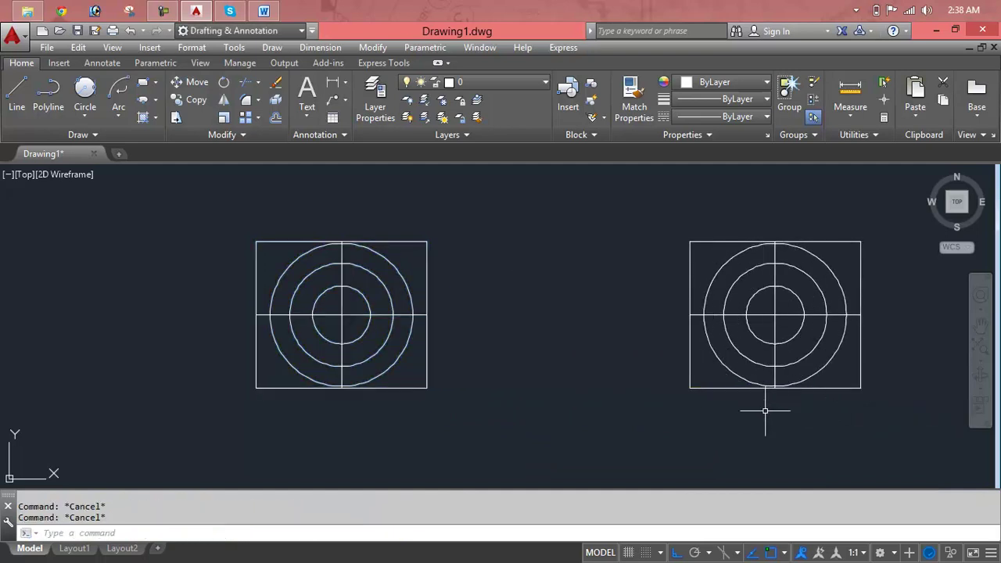
pyautogui.click(426, 271)
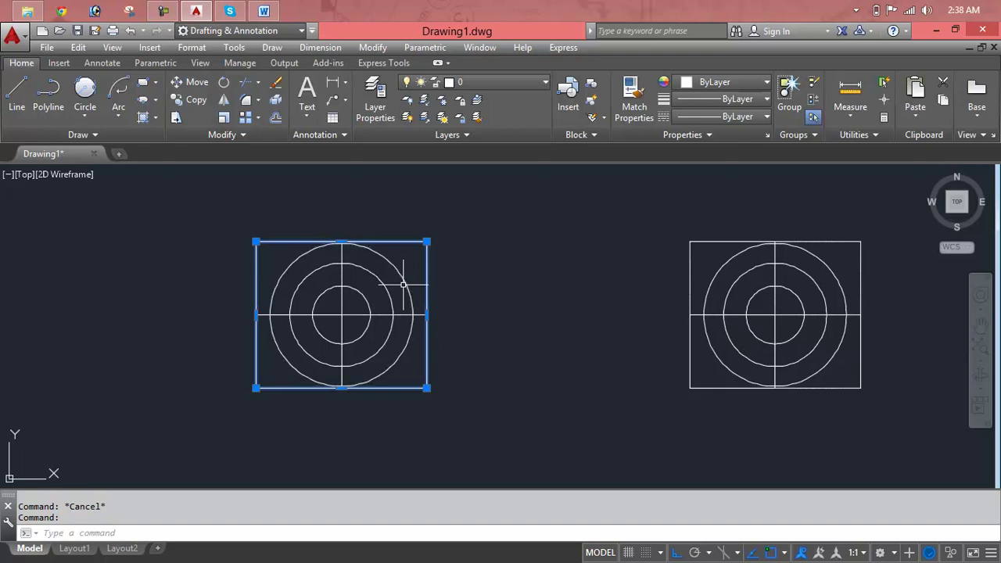
pyautogui.click(405, 285)
pyautogui.click(391, 289)
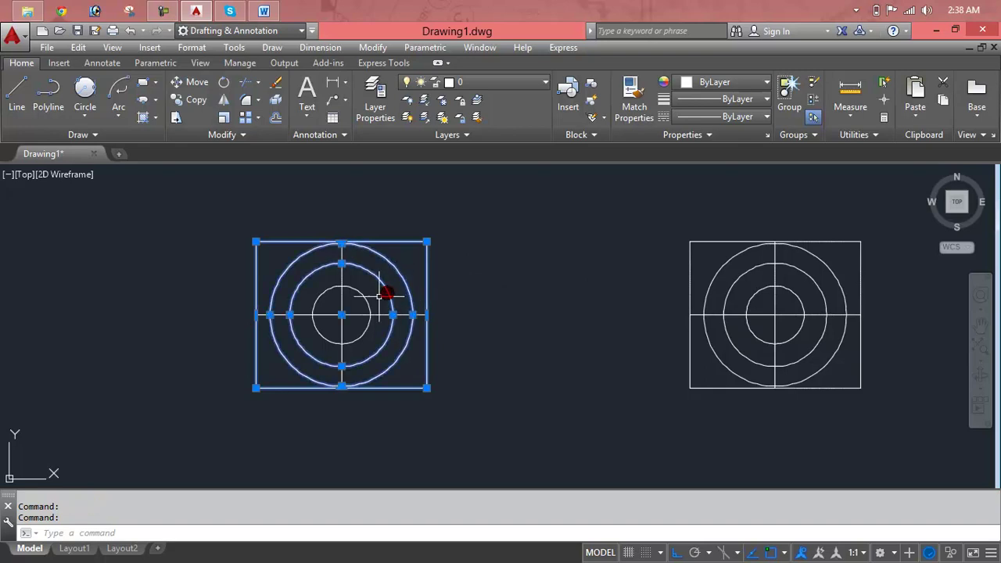
pyautogui.click(370, 309)
pyautogui.click(393, 314)
pyautogui.click(486, 292)
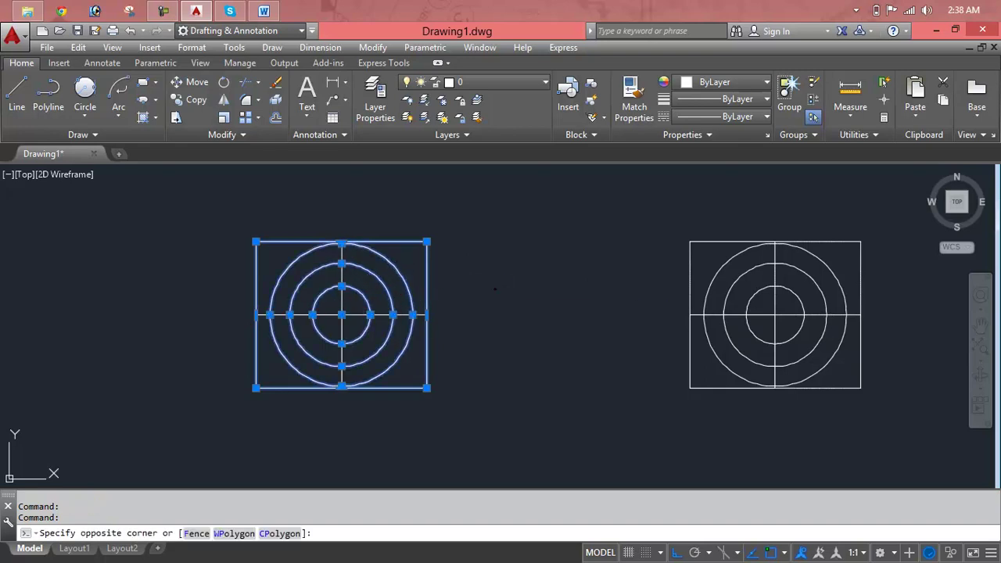
pyautogui.press('Escape')
pyautogui.press('Escape')
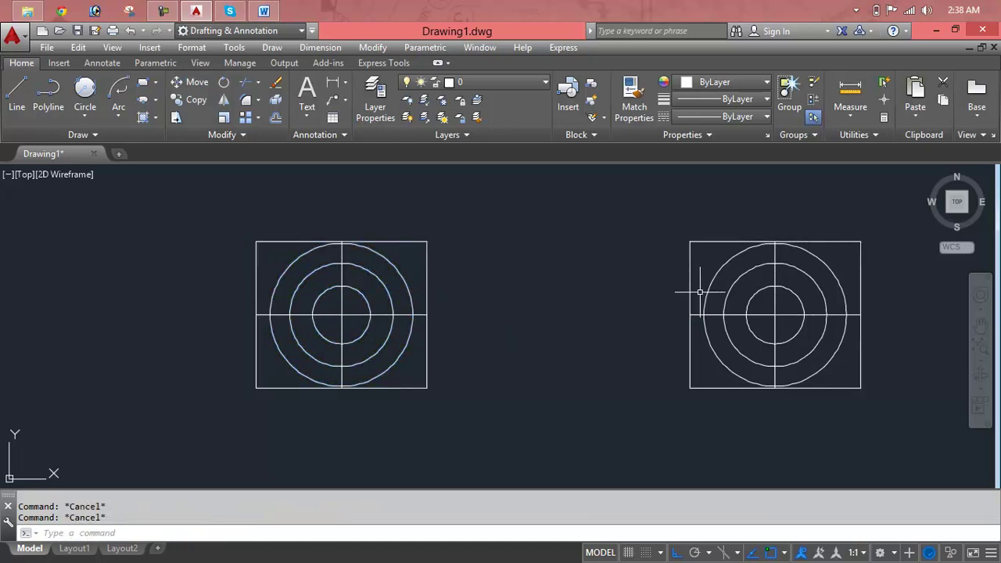
pyautogui.click(706, 286)
pyautogui.click(723, 306)
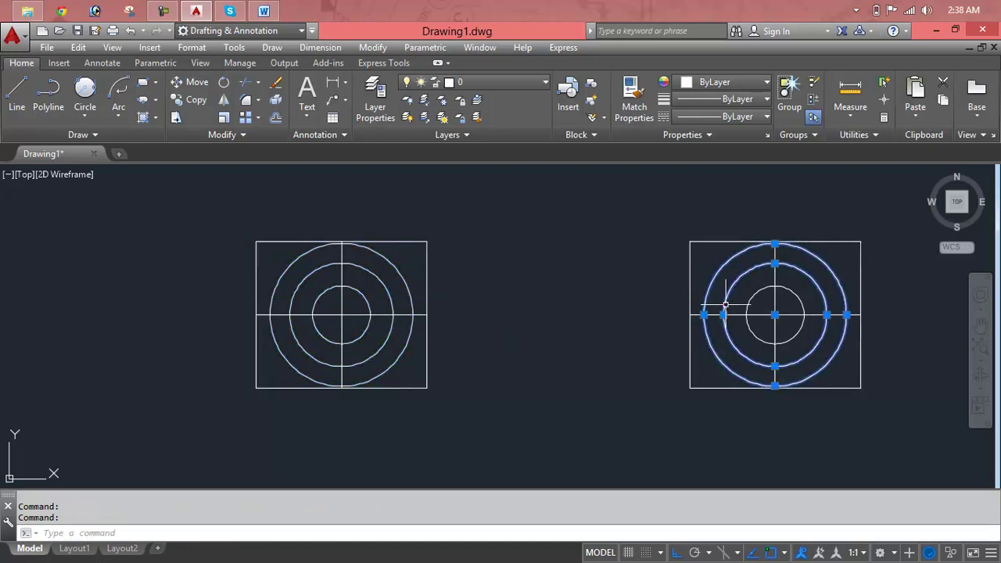
pyautogui.click(754, 296)
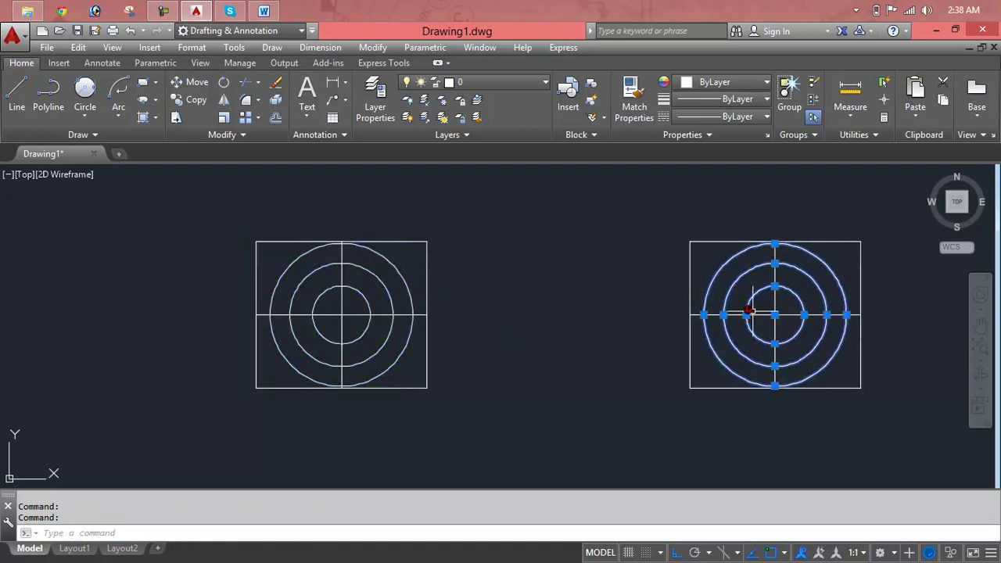
pyautogui.click(691, 242)
pyautogui.press('Escape')
pyautogui.press('Escape')
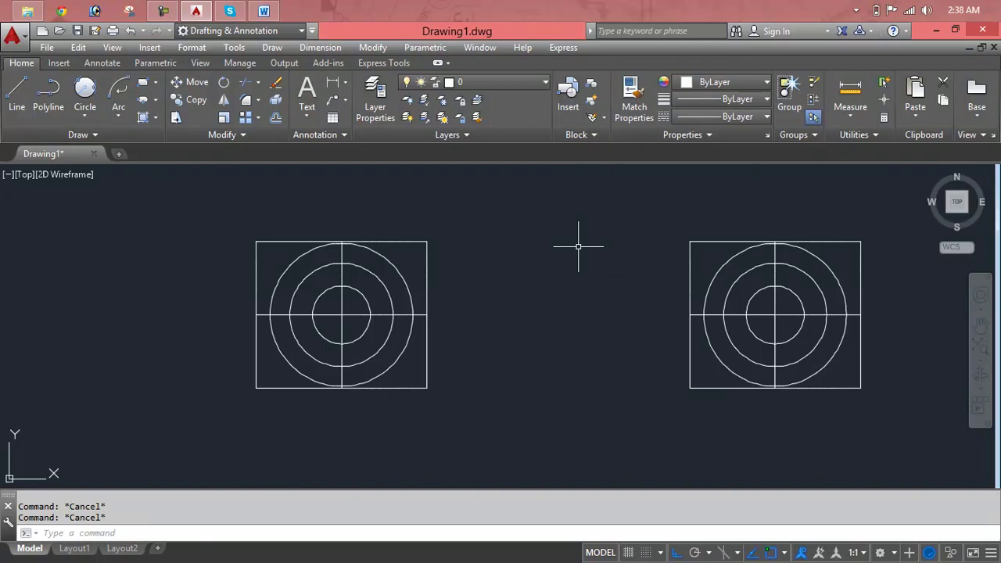
# Step: Start a block definition with B and window-select the left figure's six objects
pyautogui.write('B')
pyautogui.press('Return')
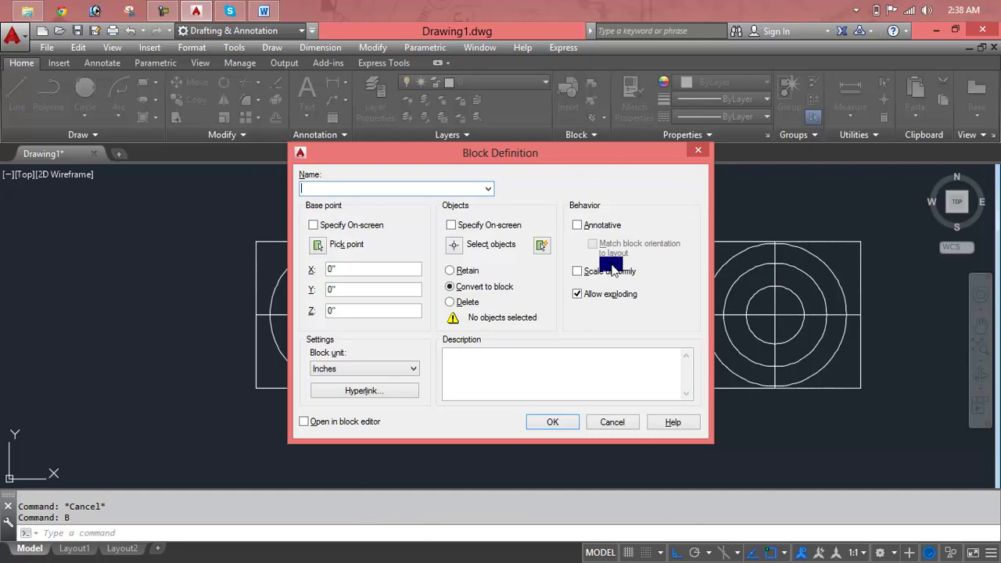
pyautogui.click(459, 245)
pyautogui.click(458, 239)
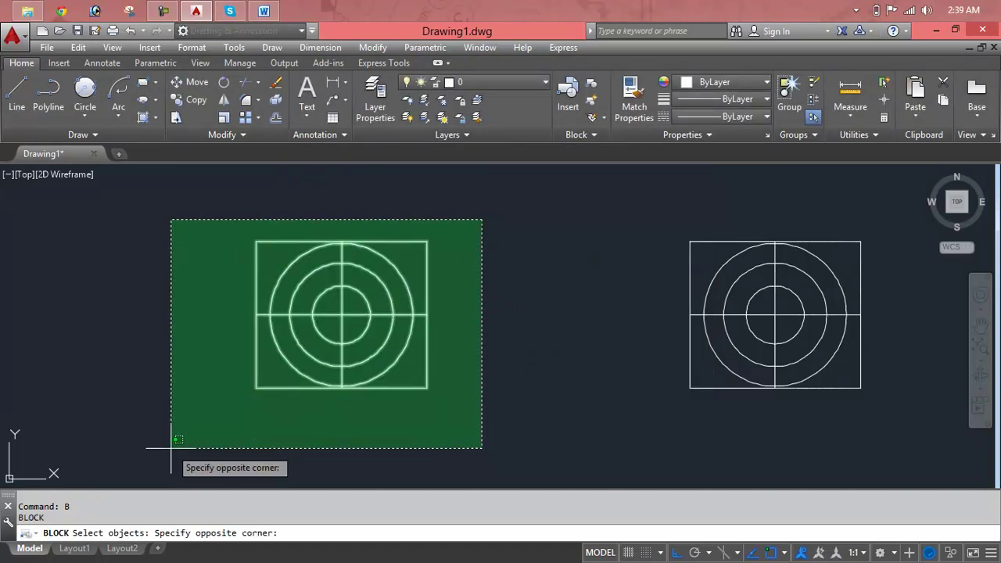
pyautogui.click(190, 428)
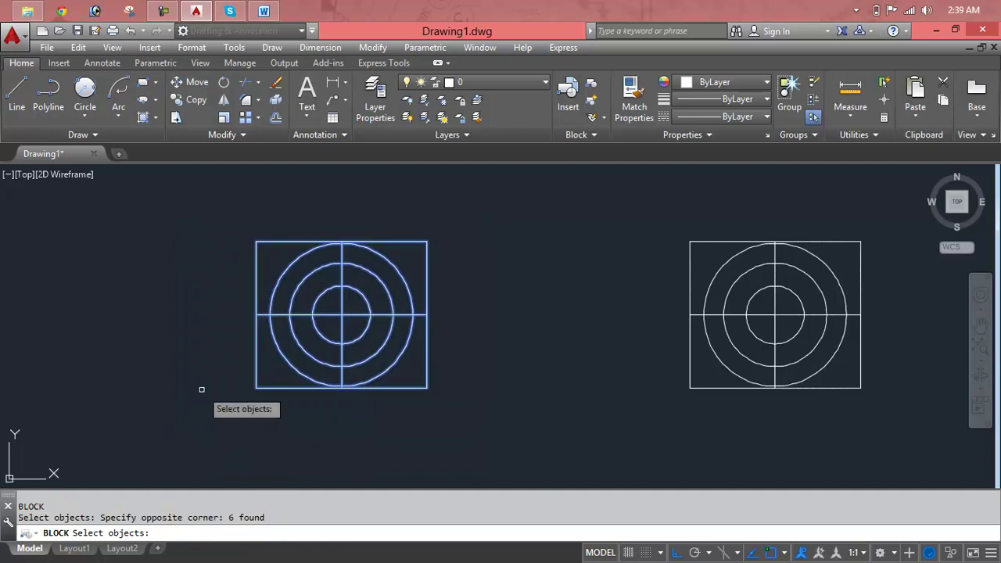
pyautogui.press('Return')
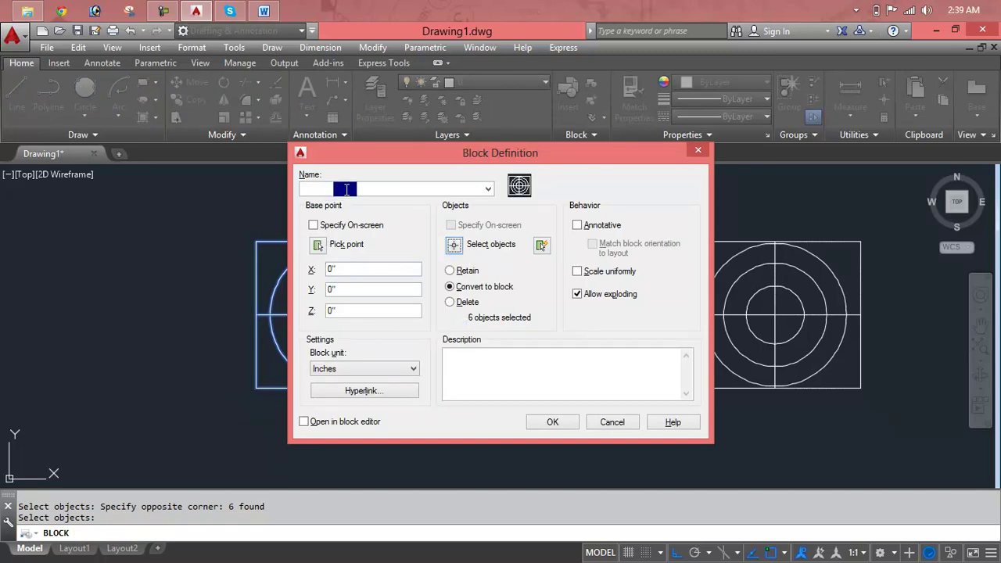
pyautogui.moveTo(376, 155); pyautogui.dragTo(554, 156)
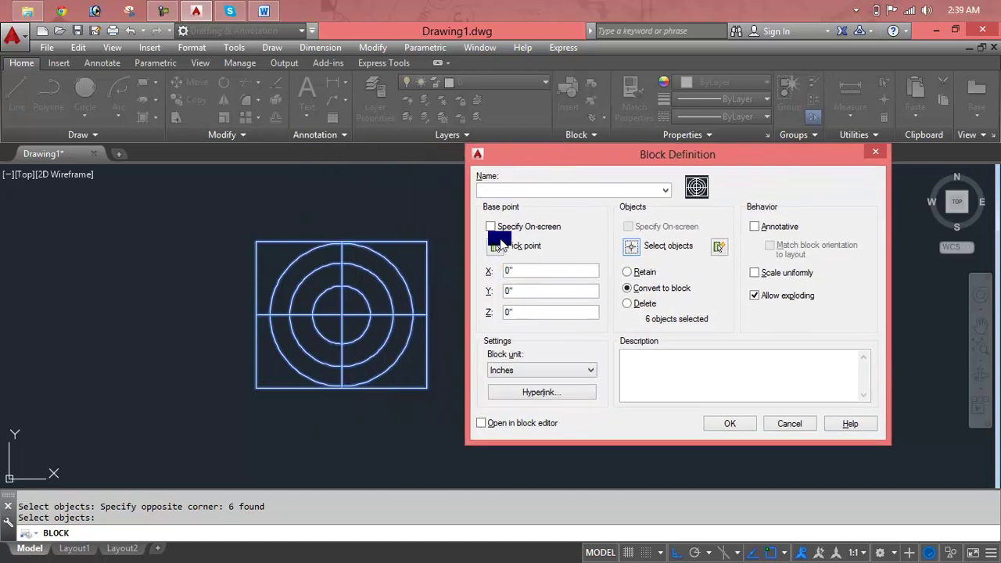
# Step: Set the block's base point at the circles' centre and name it abc
pyautogui.click(501, 247)
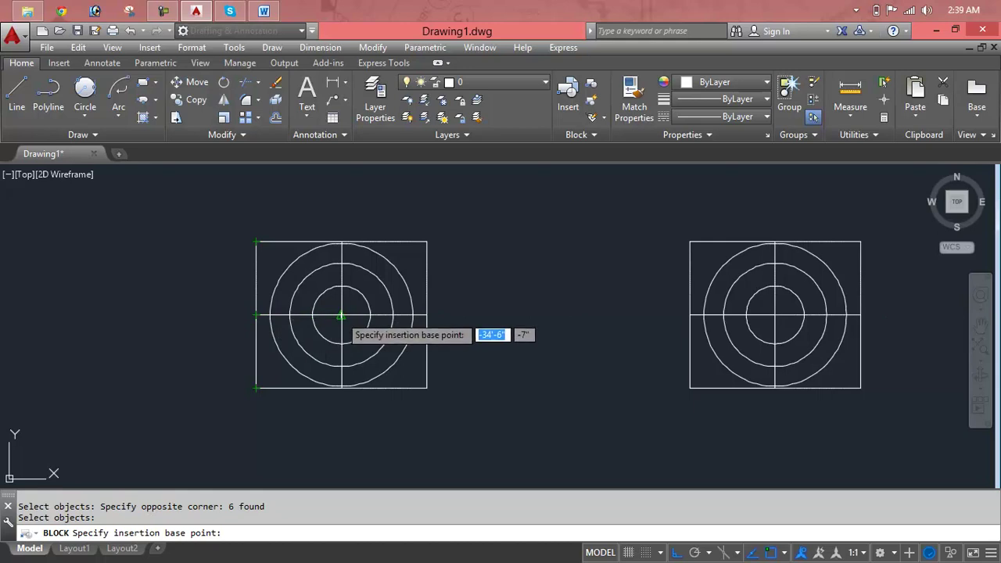
pyautogui.click(340, 316)
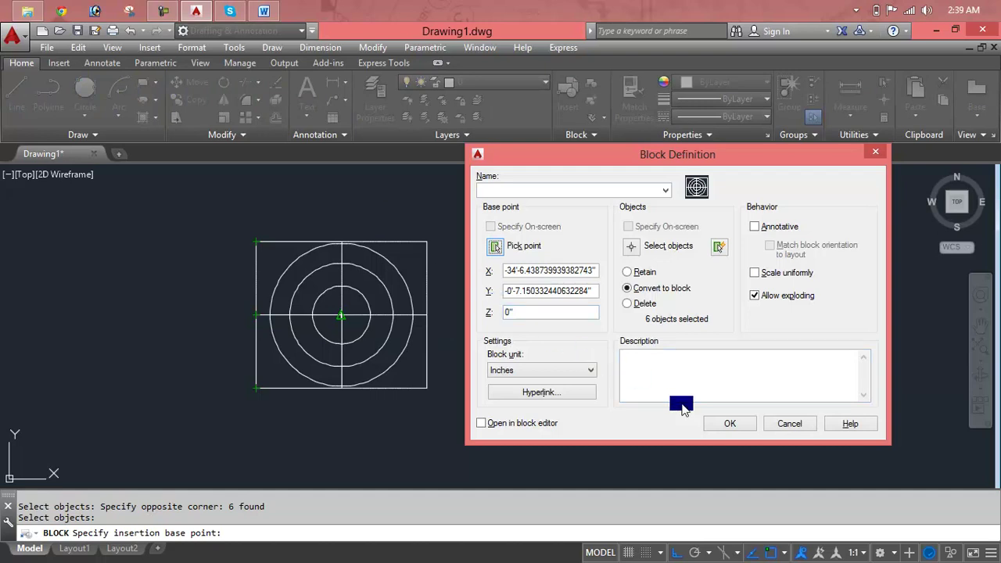
pyautogui.click(501, 190)
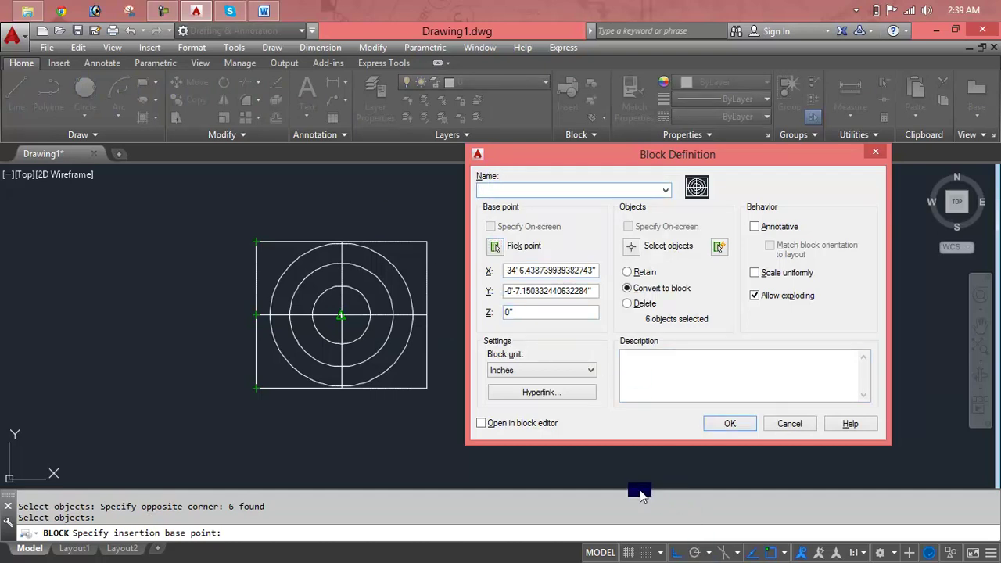
pyautogui.write('bl')
pyautogui.press('Return')
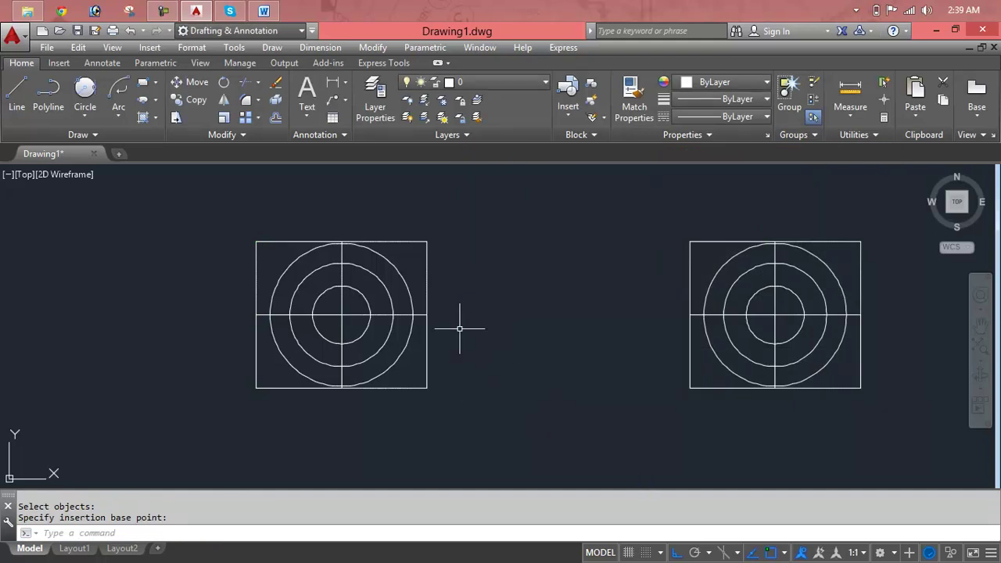
# Step: Move the abc block slightly right by dragging its centre grip
pyautogui.click(424, 312)
pyautogui.click(409, 318)
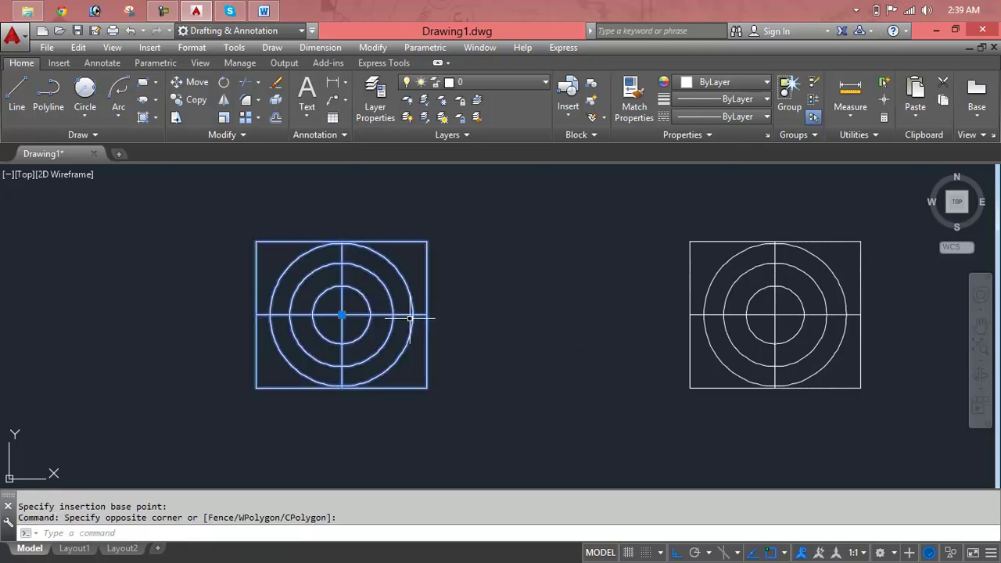
pyautogui.click(341, 314)
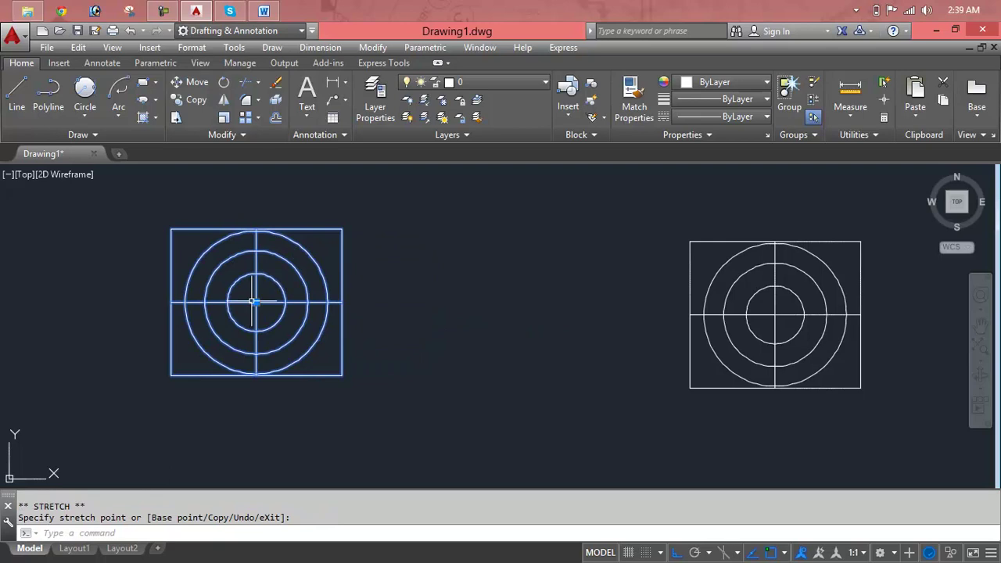
pyautogui.click(251, 303)
pyautogui.click(534, 302)
pyautogui.click(534, 302)
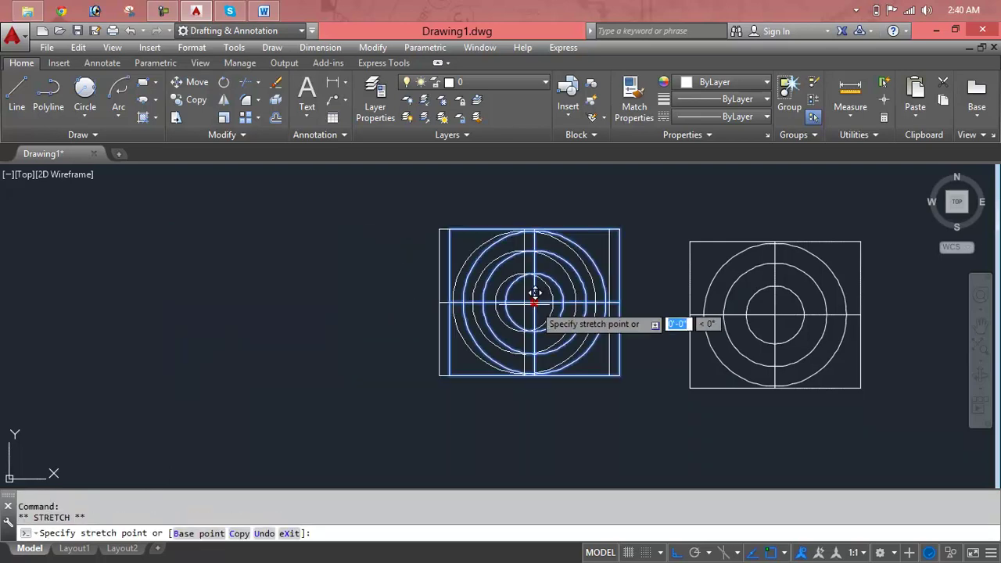
pyautogui.click(373, 303)
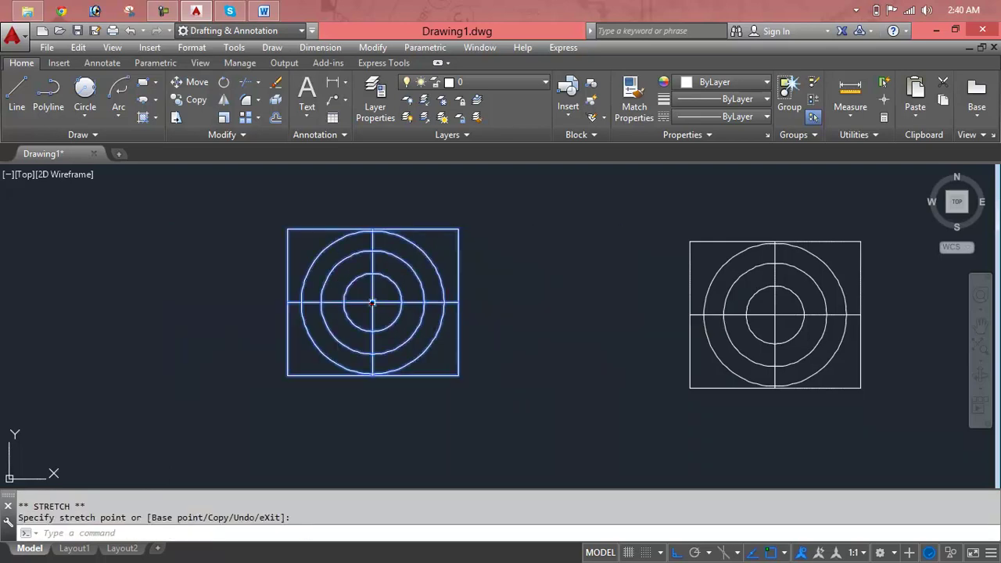
# Step: Select the right figure's circles, vertical line and rectangle one by one as separate objects
pyautogui.click(776, 291)
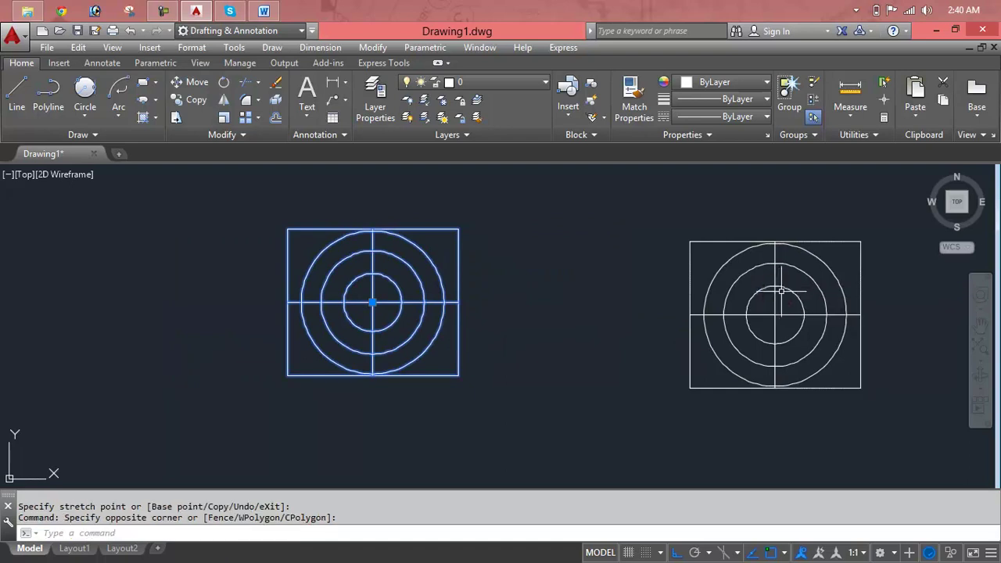
pyautogui.click(788, 288)
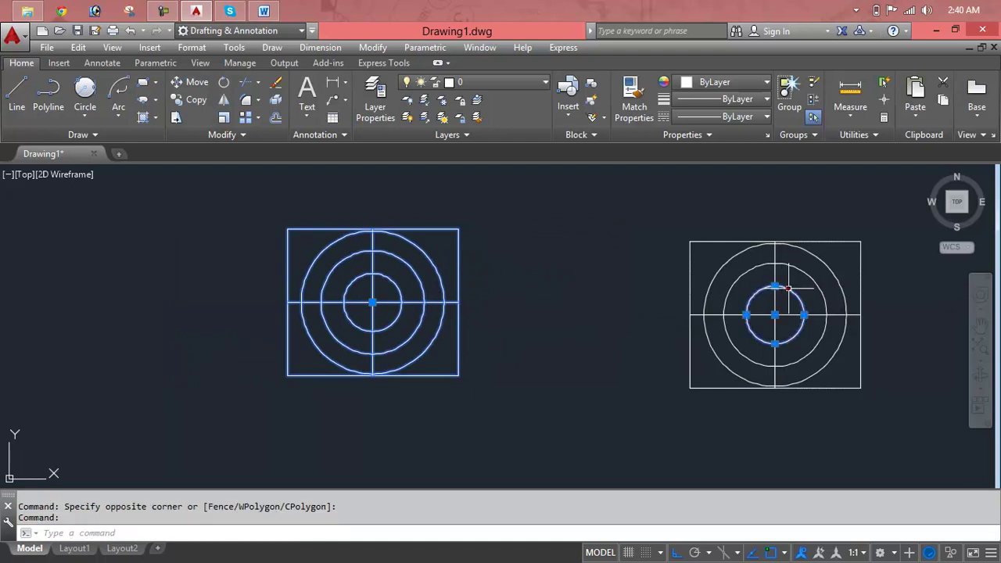
pyautogui.click(774, 270)
pyautogui.click(749, 271)
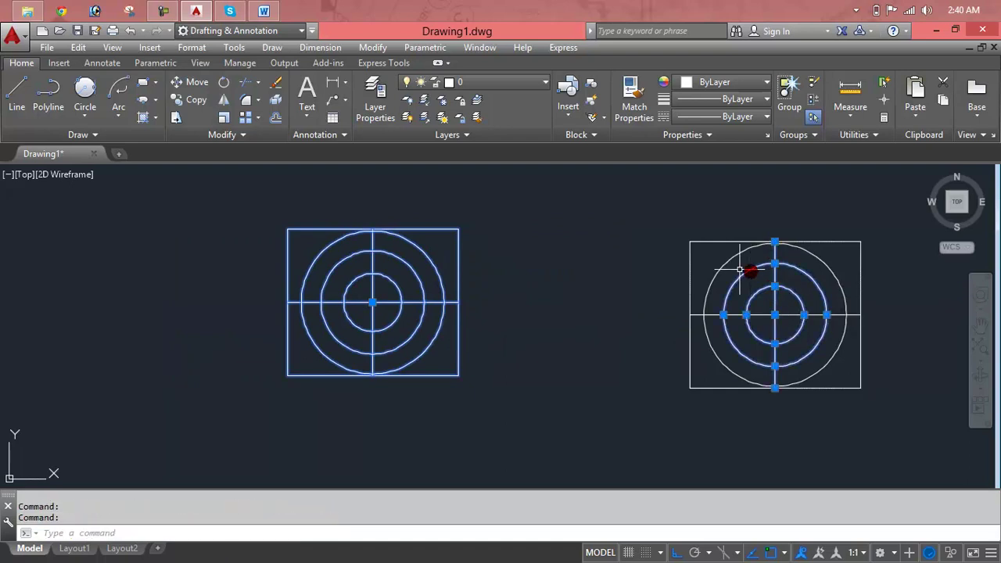
pyautogui.click(723, 265)
pyautogui.click(711, 244)
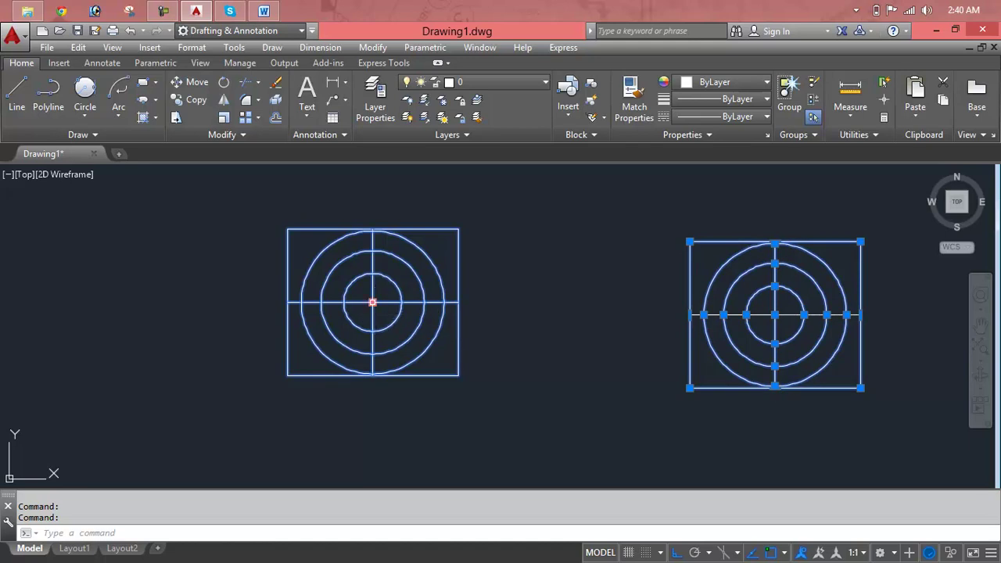
# Step: Erase both figures with crossing windows and Delete, then list the insertable blocks showing abc
pyautogui.press('Escape')
pyautogui.click(913, 225)
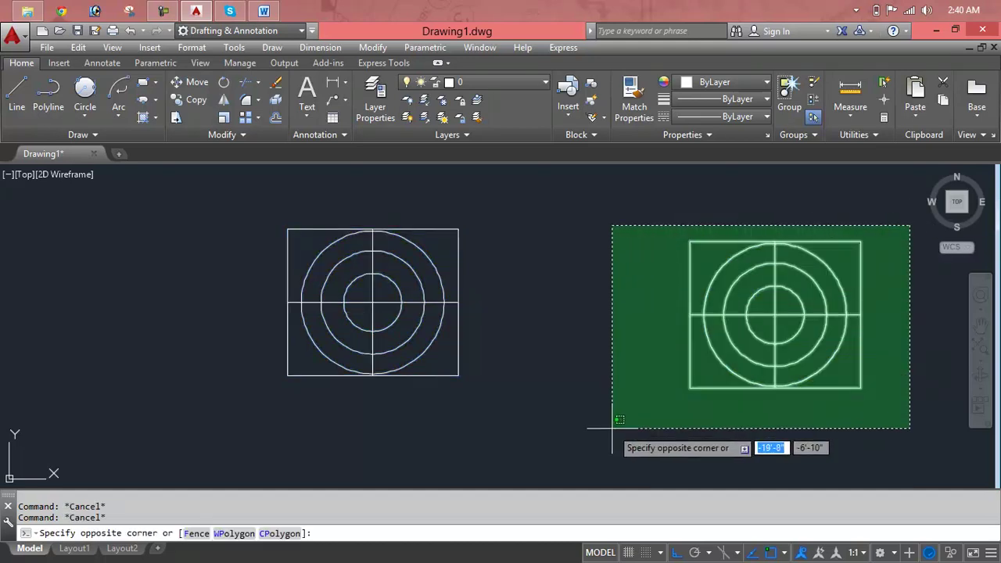
pyautogui.click(612, 428)
pyautogui.press('Delete')
pyautogui.click(633, 190)
pyautogui.click(197, 393)
pyautogui.press('Delete')
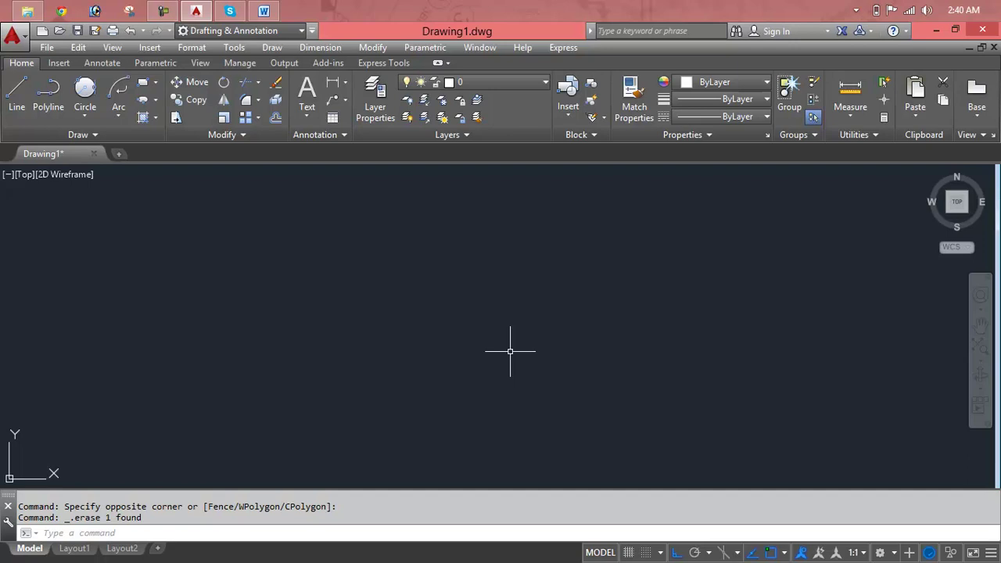
pyautogui.click(568, 119)
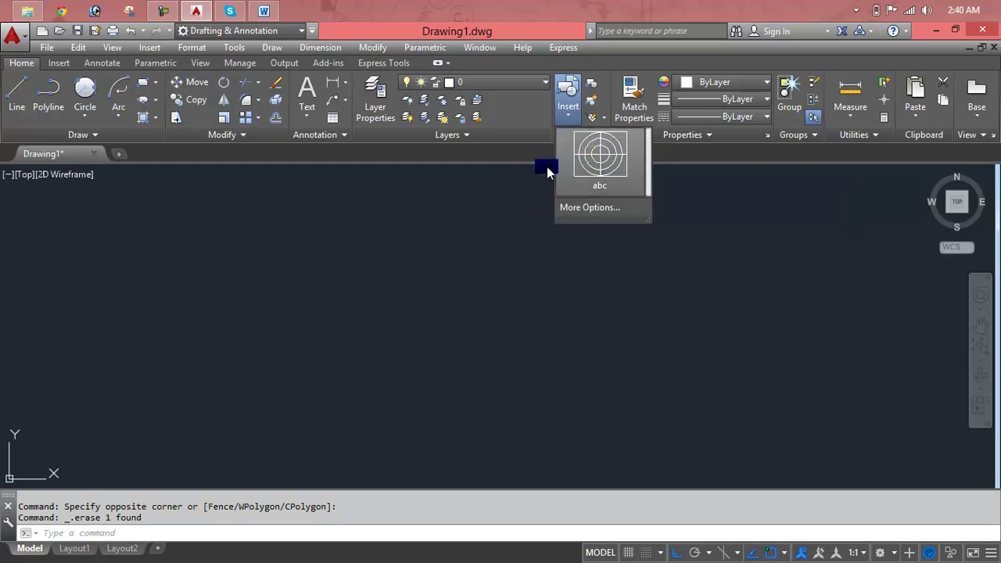
# Step: Insert block abc at scale 1 via the I command, placing it near the upper left
pyautogui.press('Escape')
pyautogui.press('Escape')
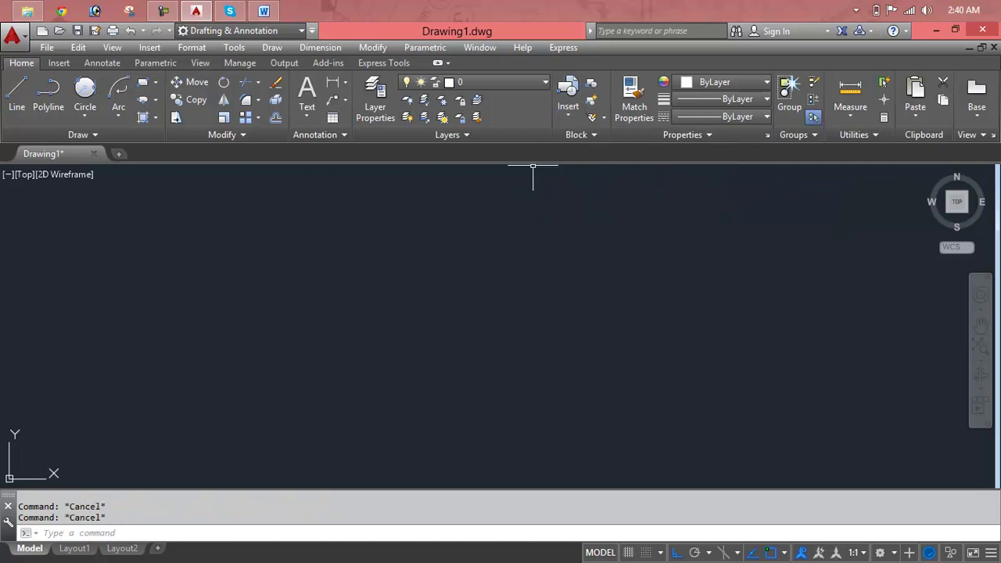
pyautogui.write('i')
pyautogui.press('Return')
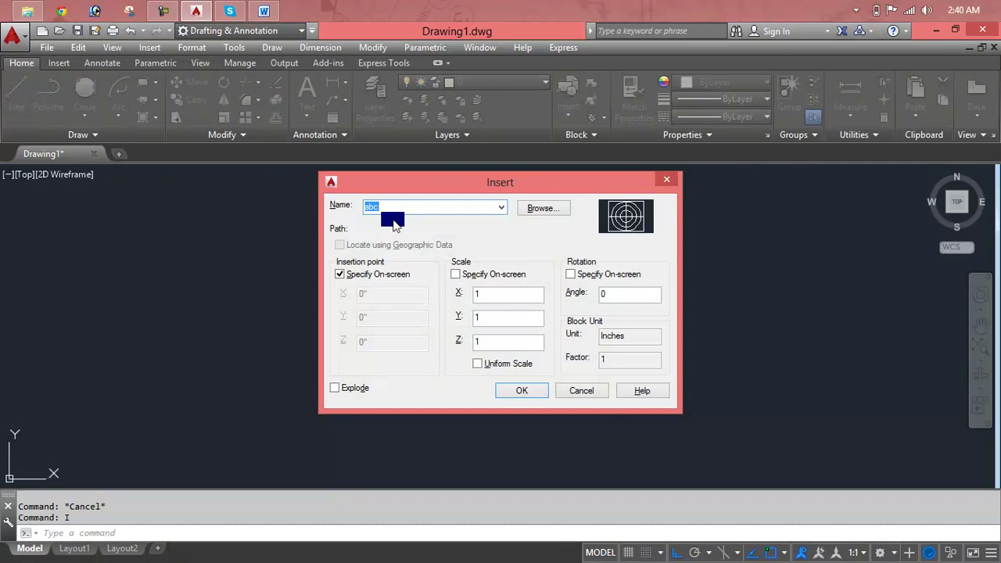
pyautogui.click(513, 391)
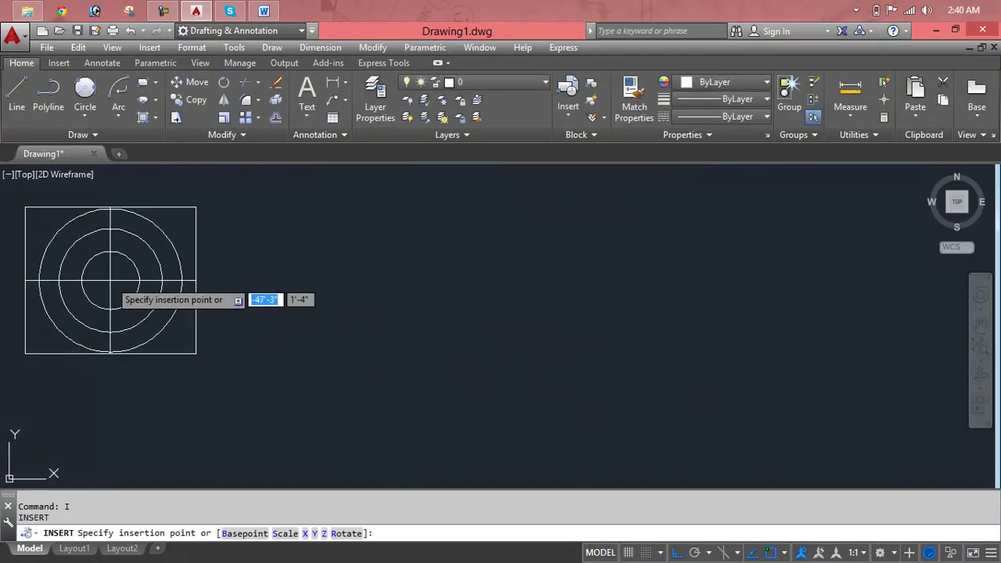
pyautogui.click(110, 280)
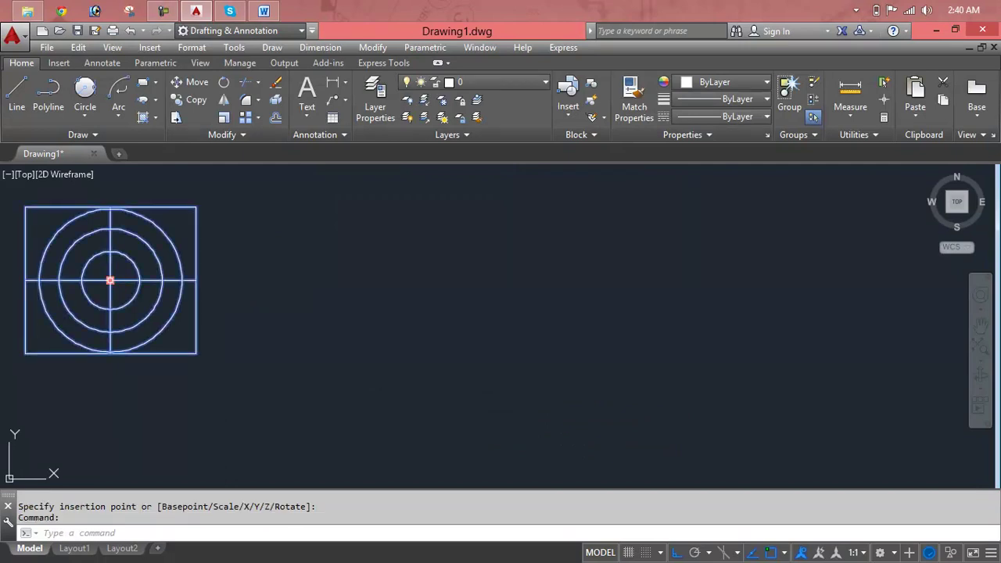
pyautogui.press('Escape')
pyautogui.press('Escape')
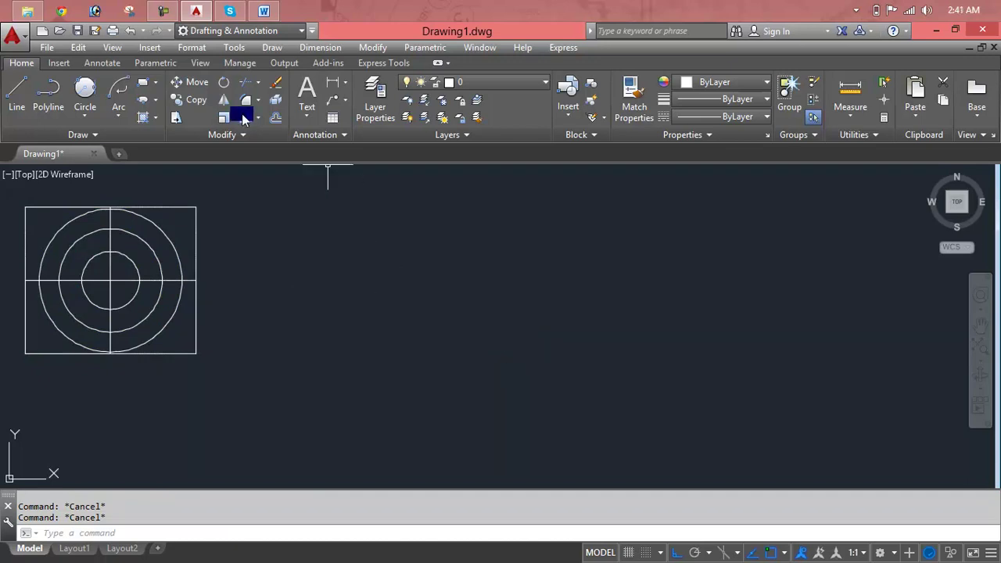
# Step: Grip-move the abc block from the upper left to near the centre of the drawing
pyautogui.click(164, 11)
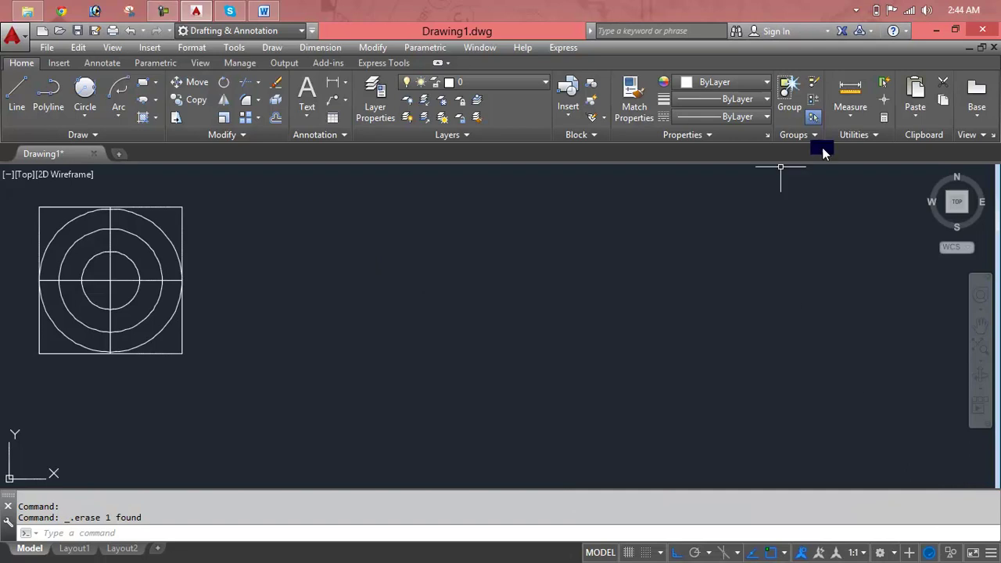
pyautogui.click(121, 267)
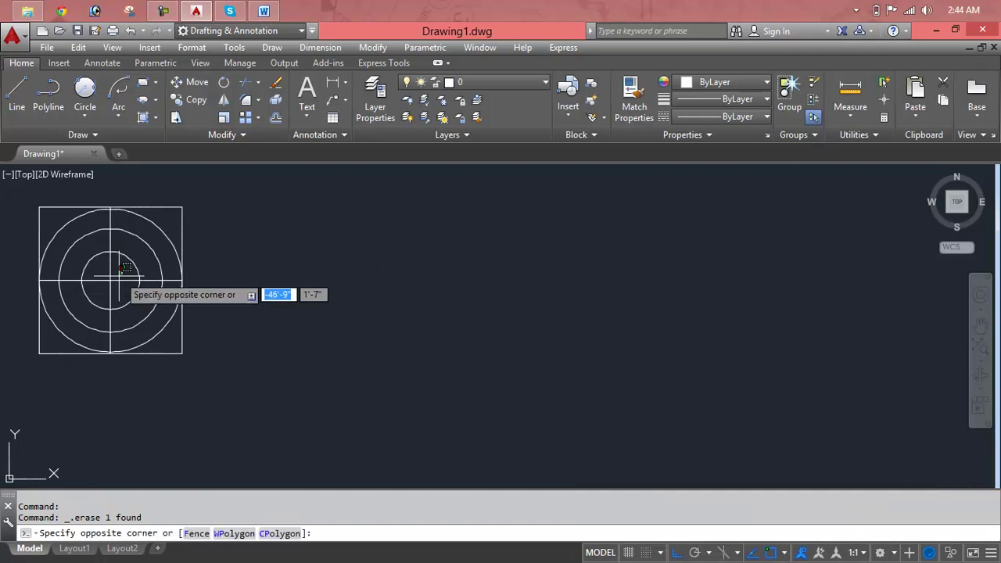
pyautogui.press('Escape')
pyautogui.press('Escape')
pyautogui.hotkey('ctrl', 'a')
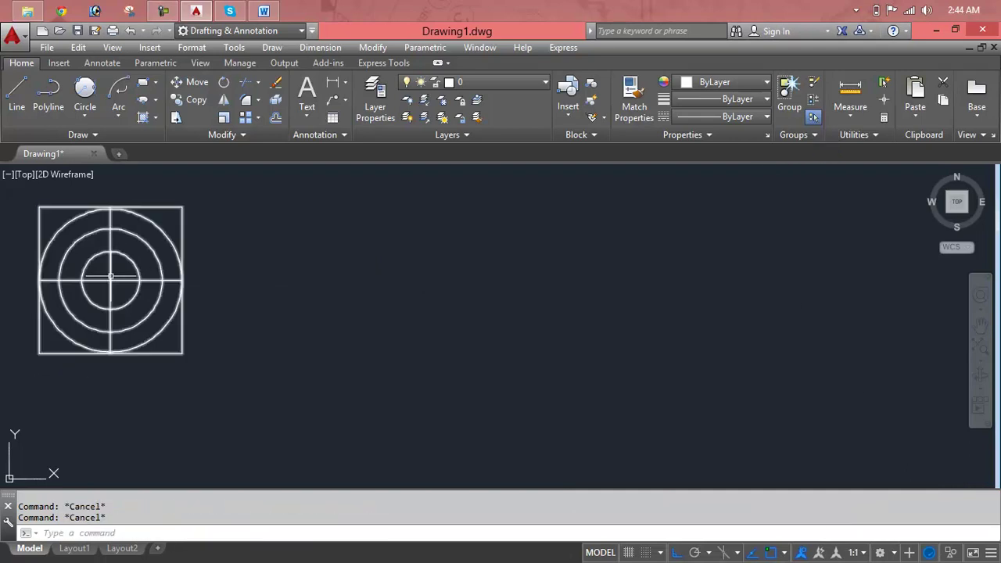
pyautogui.click(110, 279)
pyautogui.click(454, 279)
pyautogui.press('Escape')
pyautogui.press('Escape')
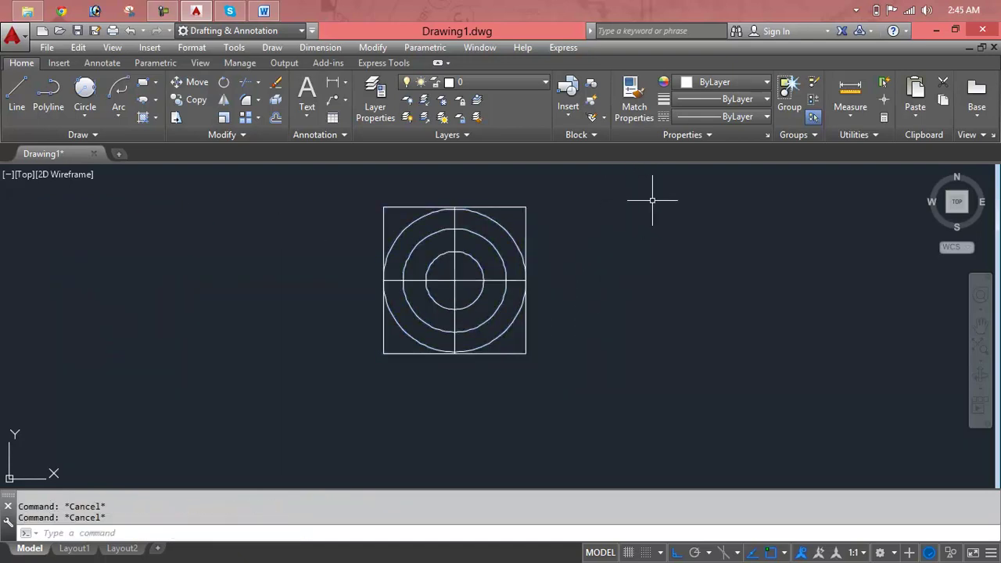
# Step: Open block abc for editing from the Edit Block Definition dialog
pyautogui.click(596, 105)
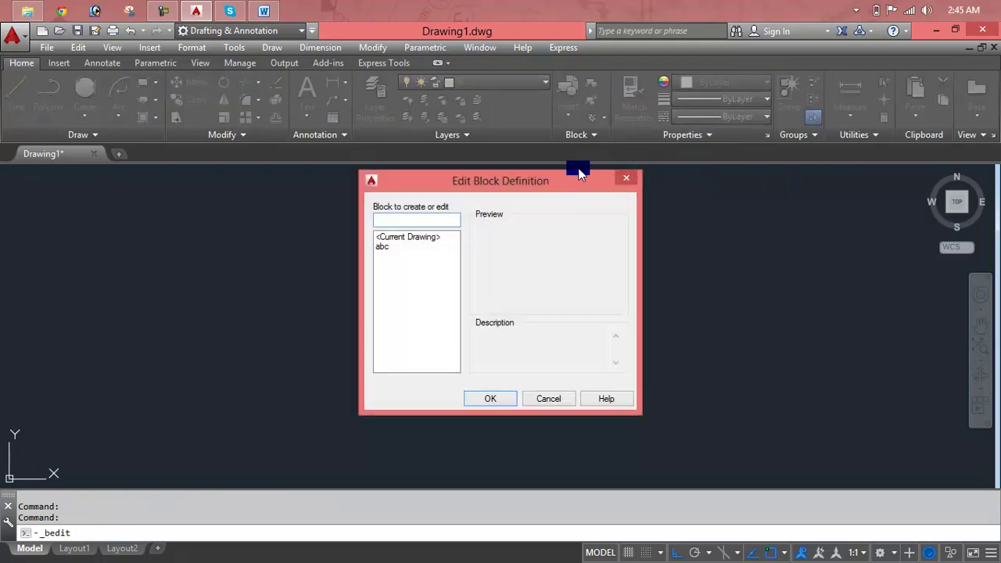
pyautogui.click(383, 247)
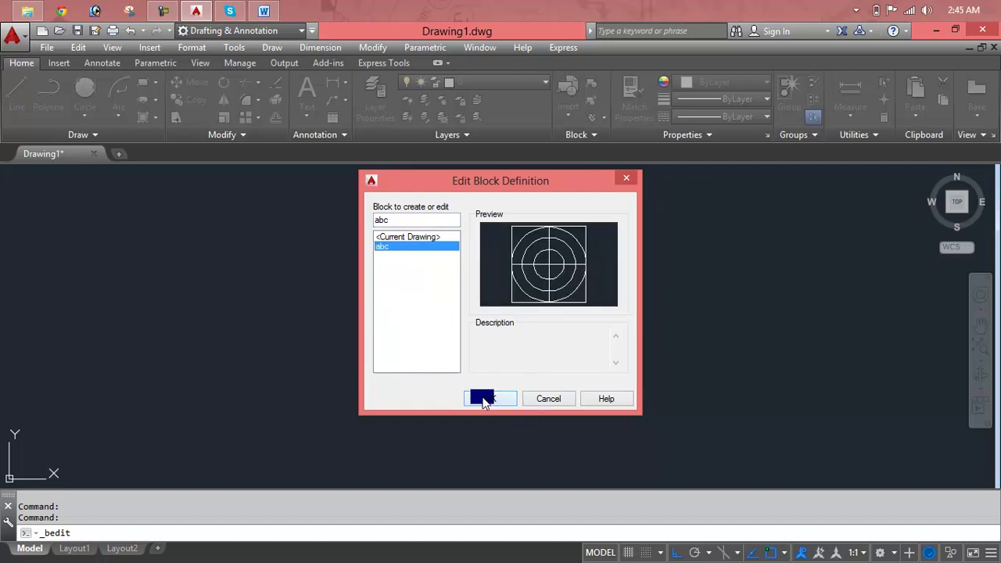
pyautogui.click(484, 400)
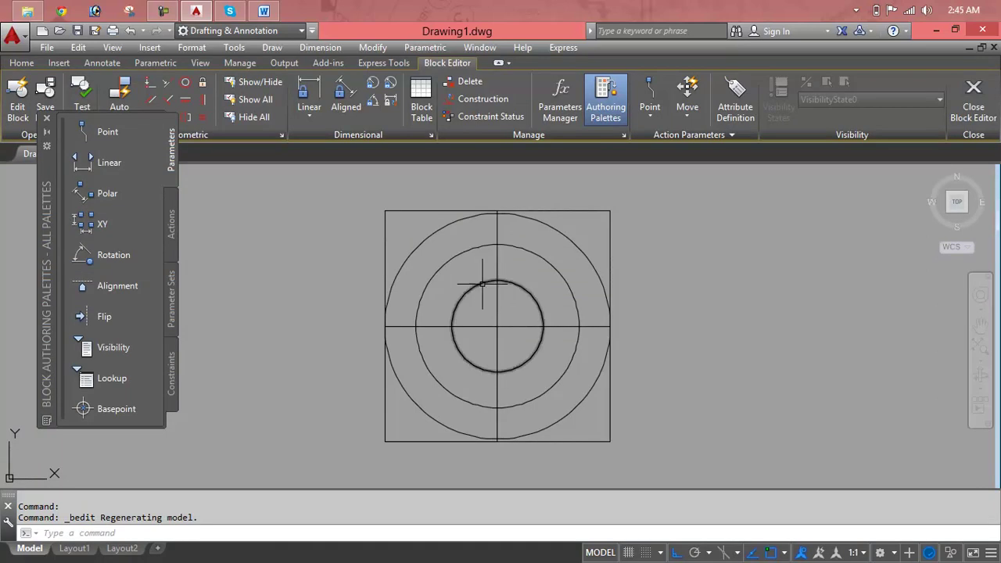
# Step: Select the horizontal centre line and the outer rectangle of block abc
pyautogui.click(486, 326)
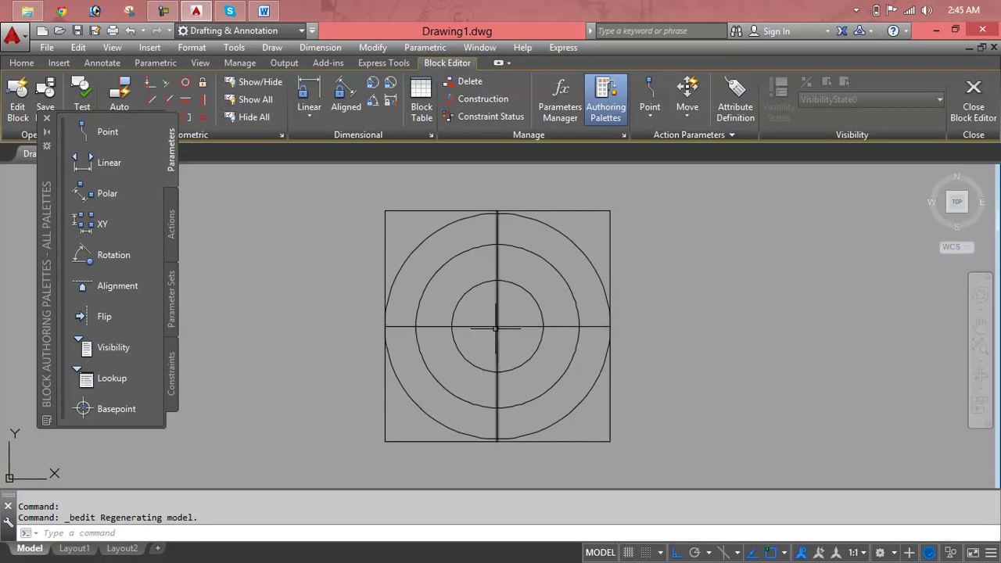
pyautogui.click(614, 325)
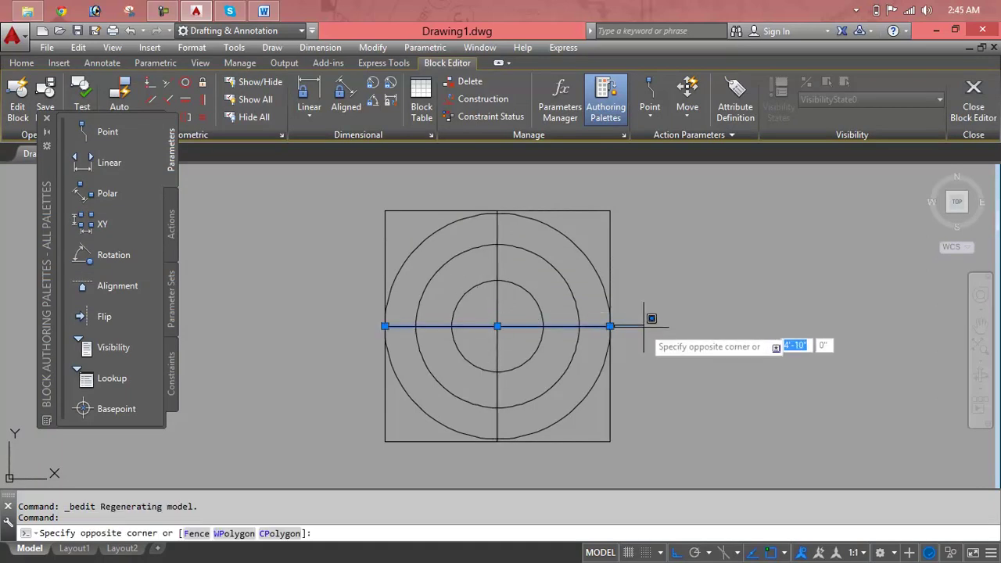
pyautogui.click(721, 333)
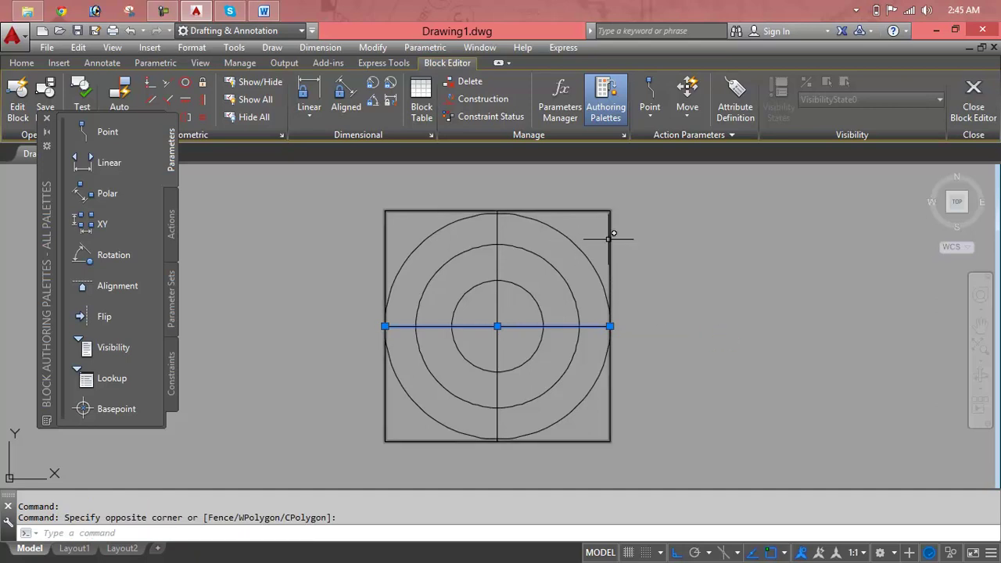
pyautogui.click(609, 238)
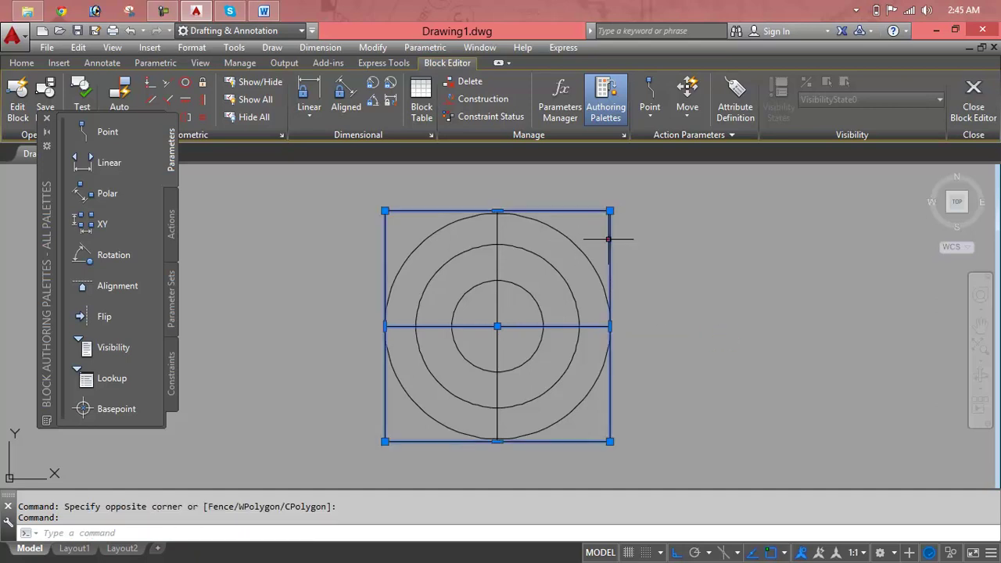
# Step: Stretch the rectangle's edges outward to make it wider and taller
pyautogui.click(610, 325)
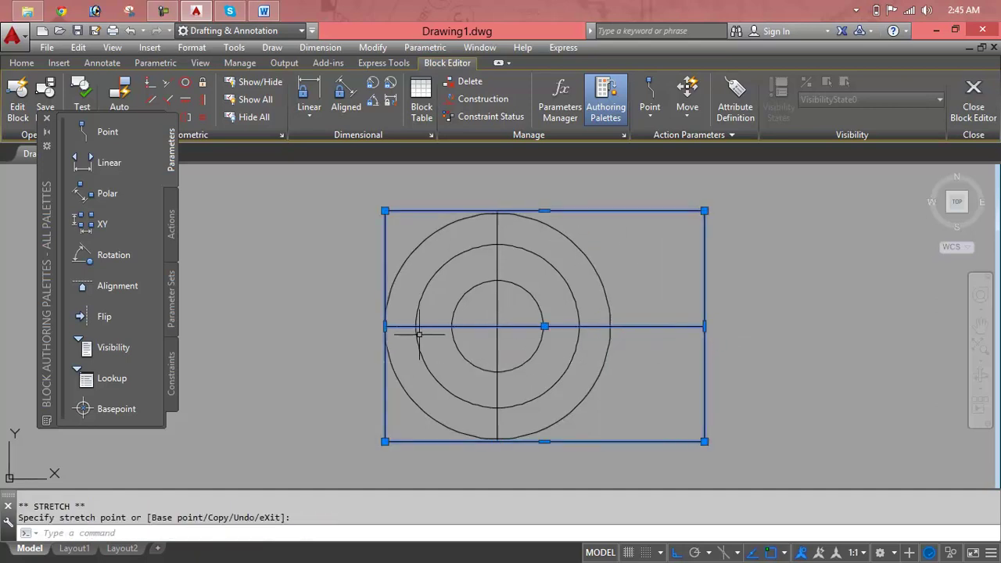
pyautogui.click(384, 326)
pyautogui.click(291, 326)
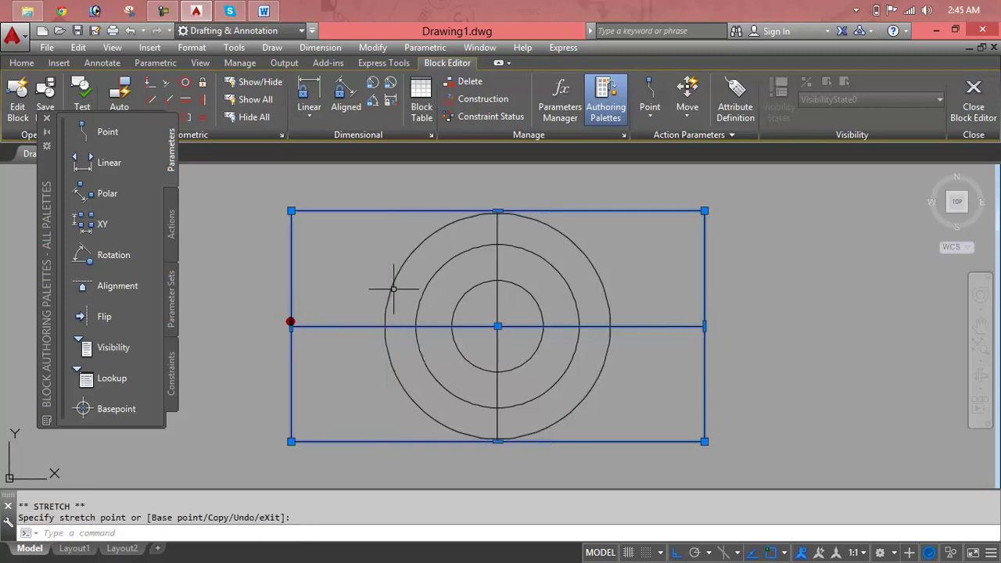
pyautogui.click(492, 211)
pyautogui.click(500, 211)
pyautogui.moveTo(497, 441)
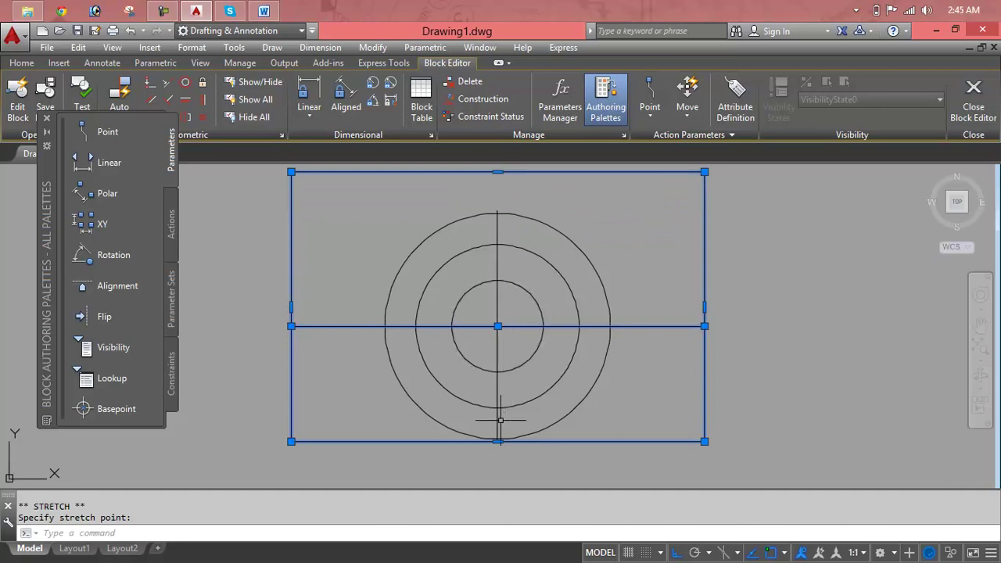
pyautogui.click(498, 443)
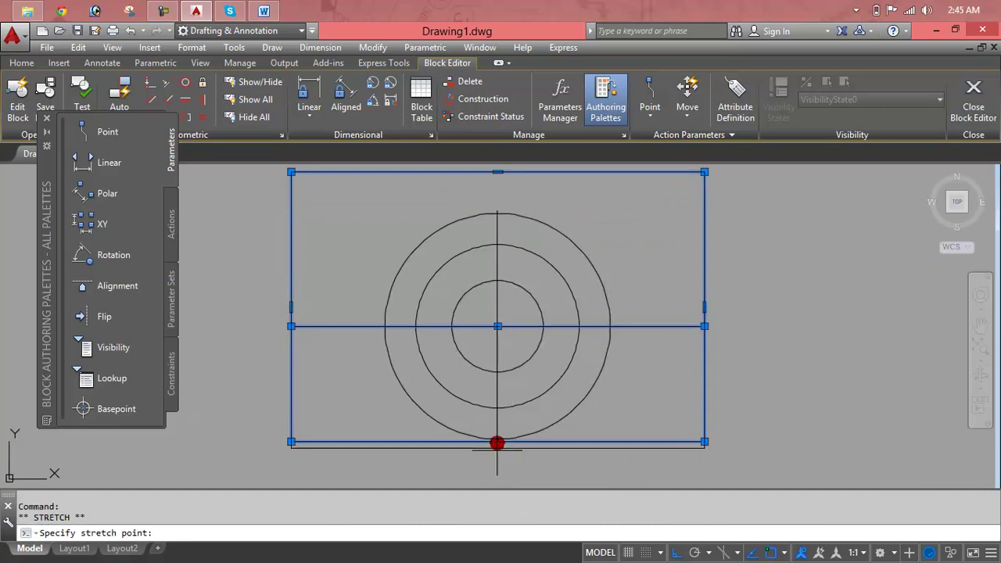
pyautogui.click(497, 474)
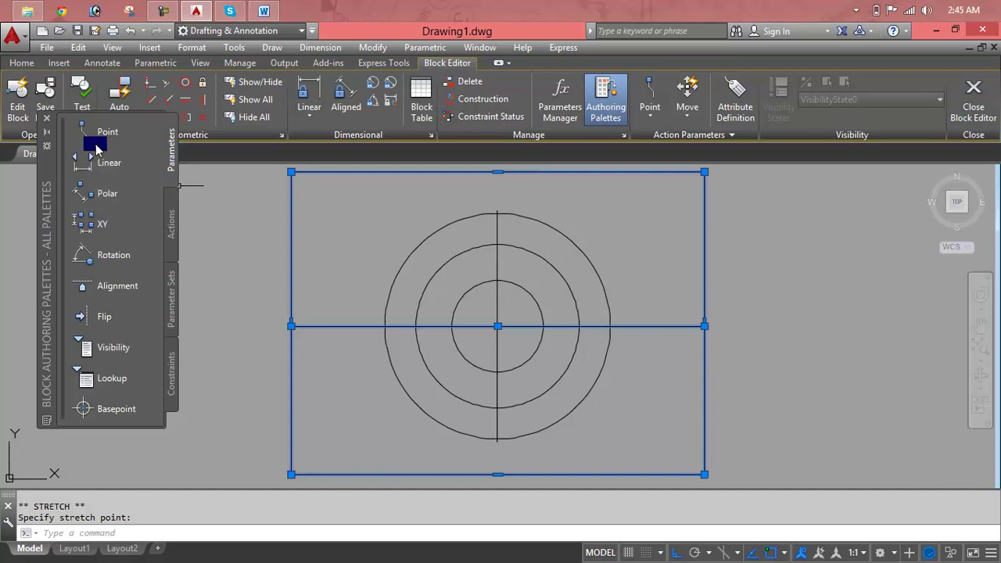
pyautogui.click(188, 84)
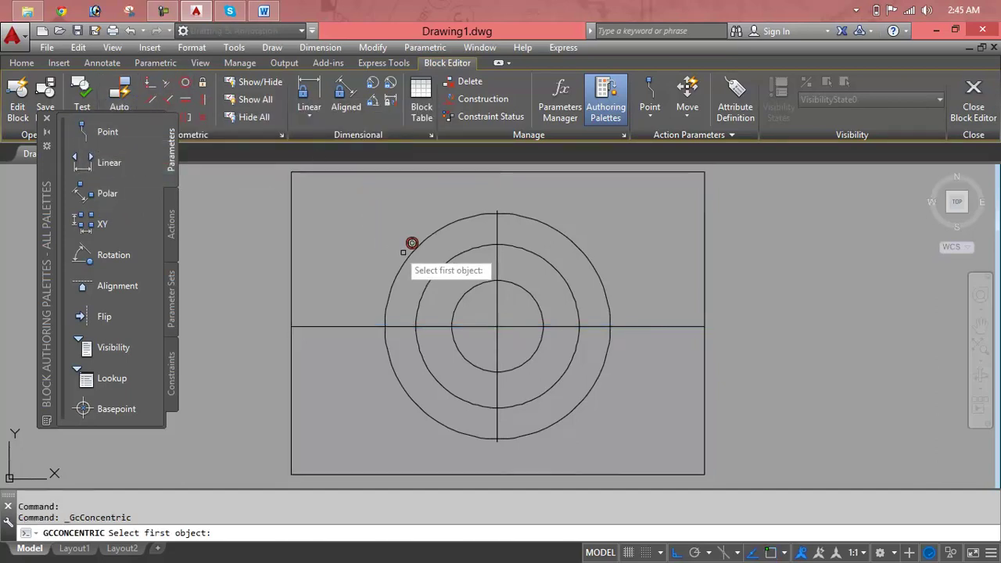
pyautogui.click(469, 314)
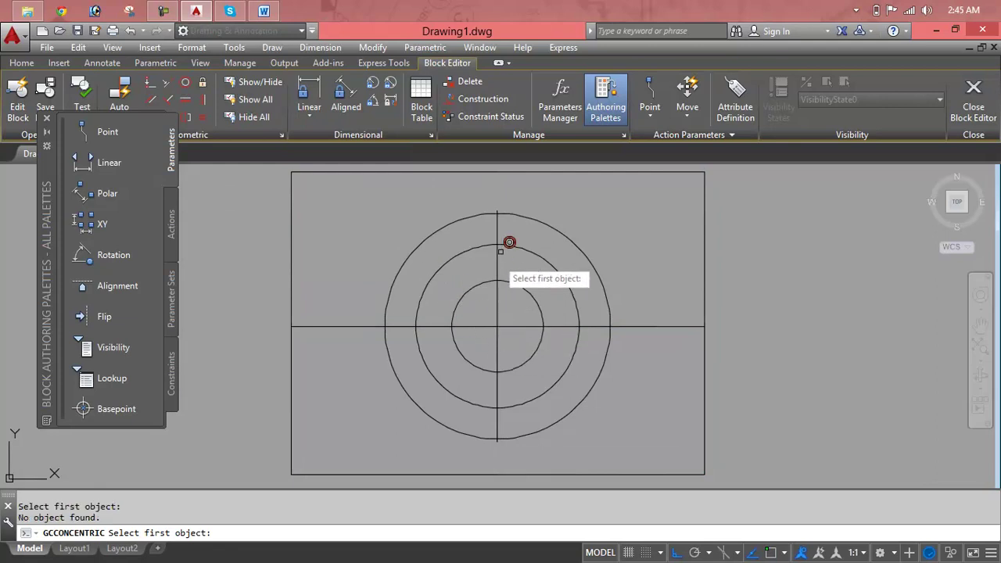
pyautogui.click(521, 245)
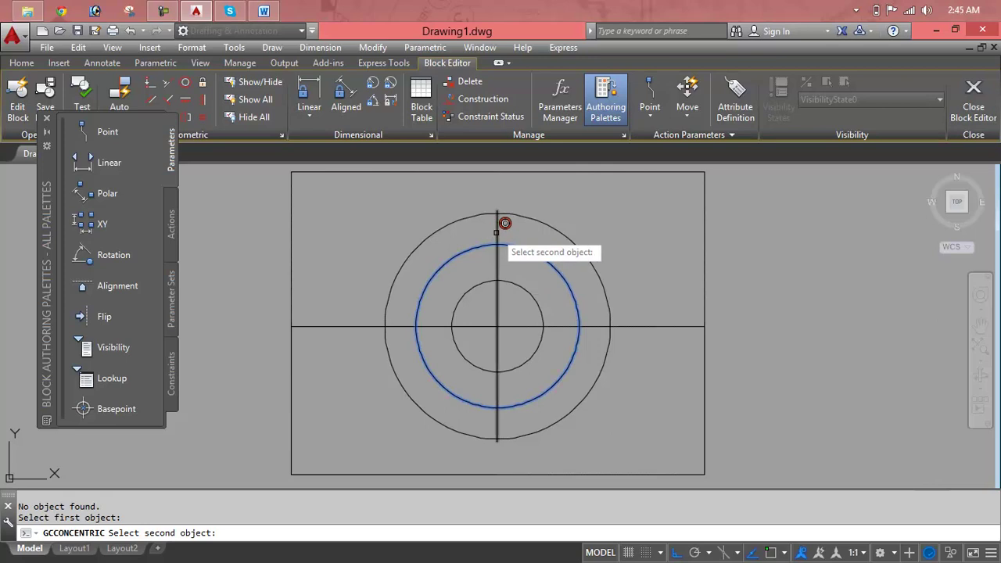
pyautogui.click(498, 226)
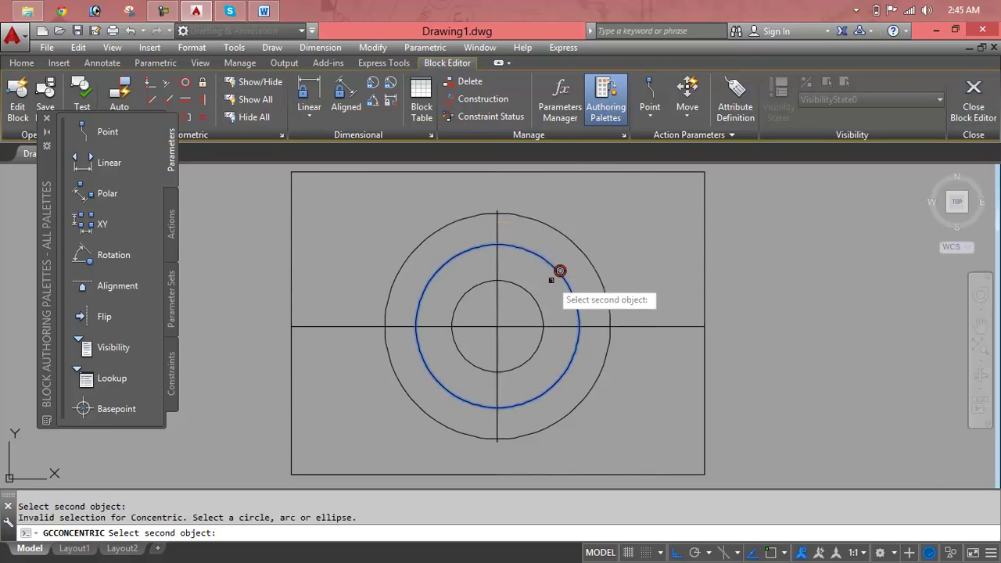
pyautogui.click(558, 269)
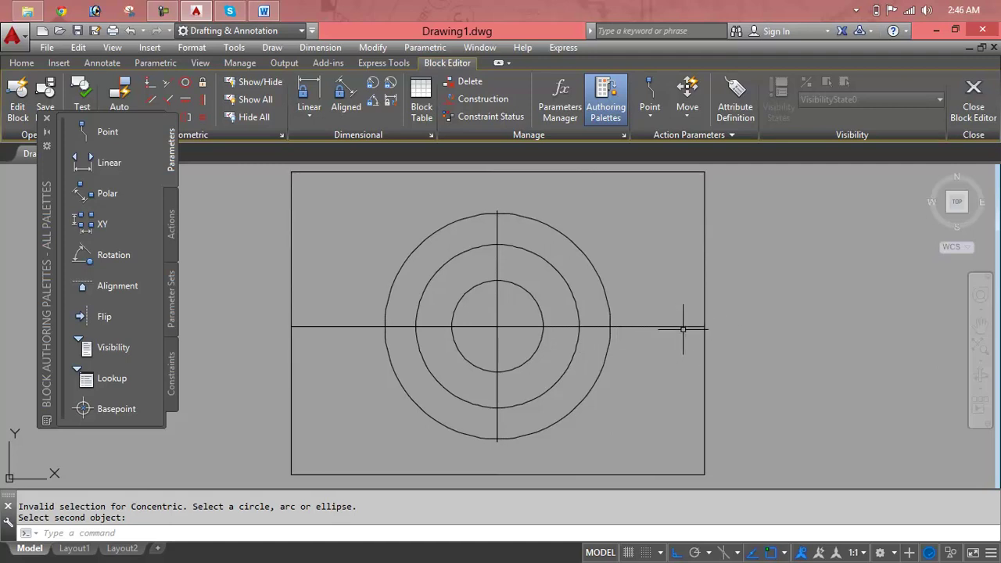
# Step: Extend the vertical centre line to the rectangle's top and bottom edges, then close the Block Editor
pyautogui.click(497, 217)
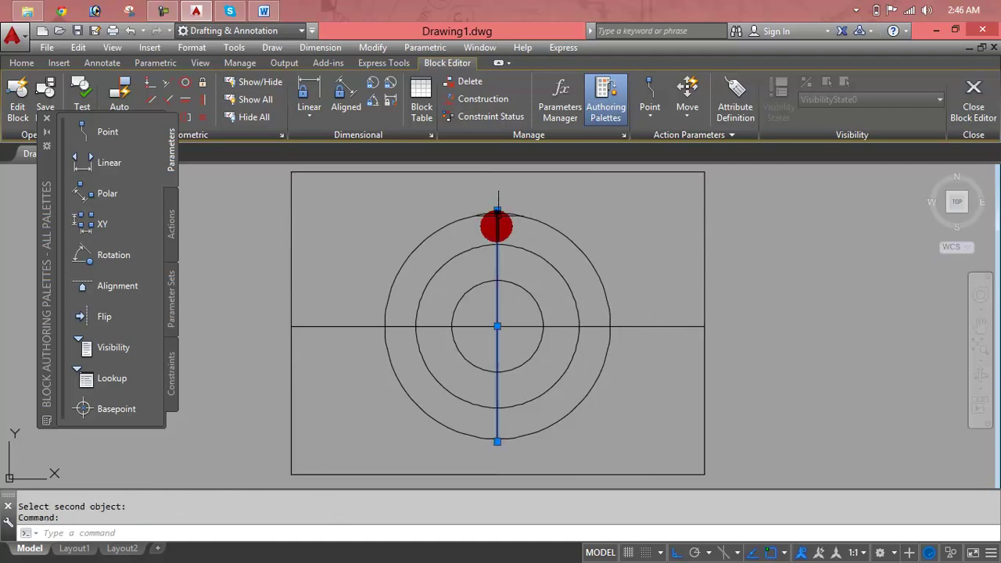
pyautogui.click(497, 211)
pyautogui.click(497, 171)
pyautogui.click(497, 441)
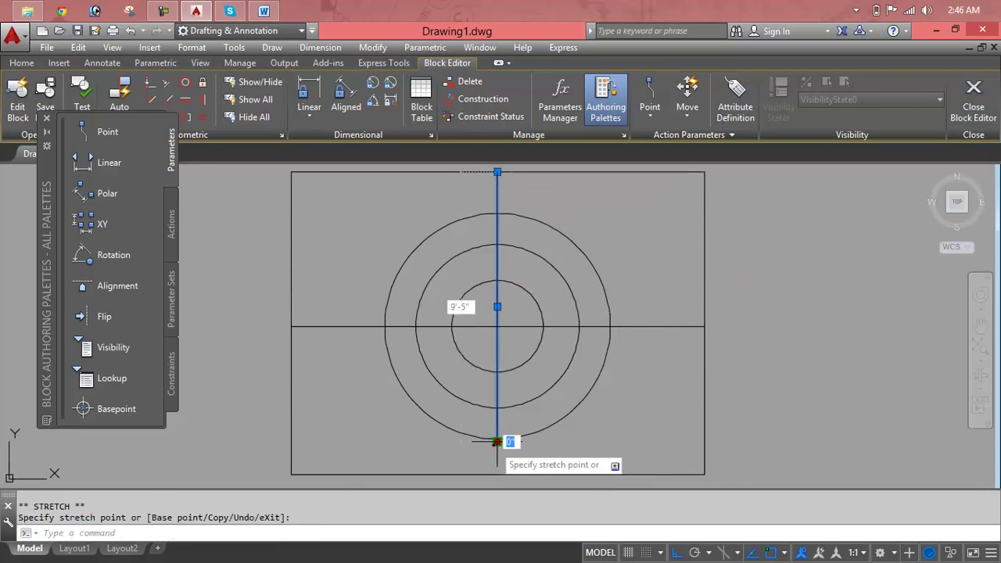
pyautogui.click(497, 473)
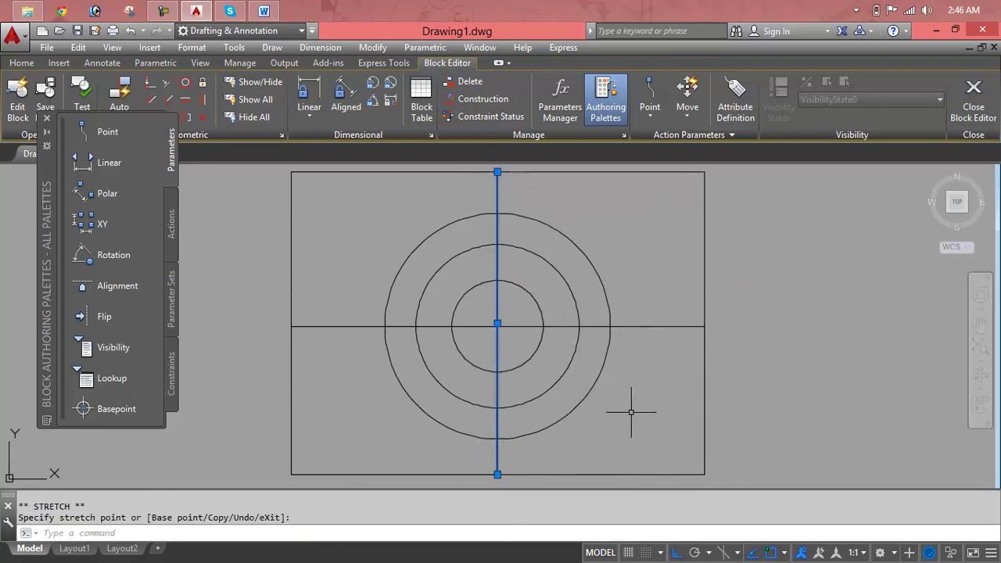
pyautogui.click(643, 402)
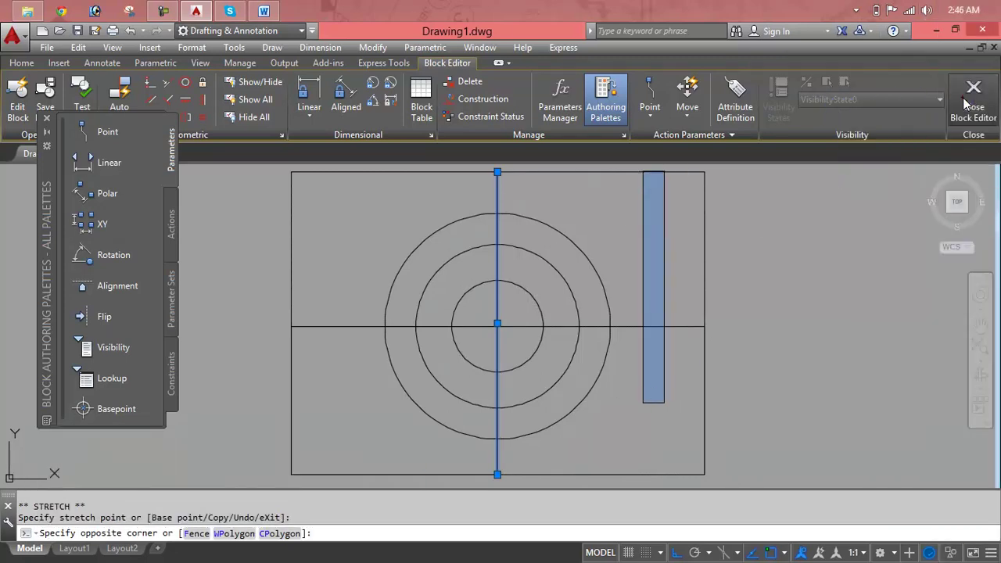
pyautogui.click(969, 104)
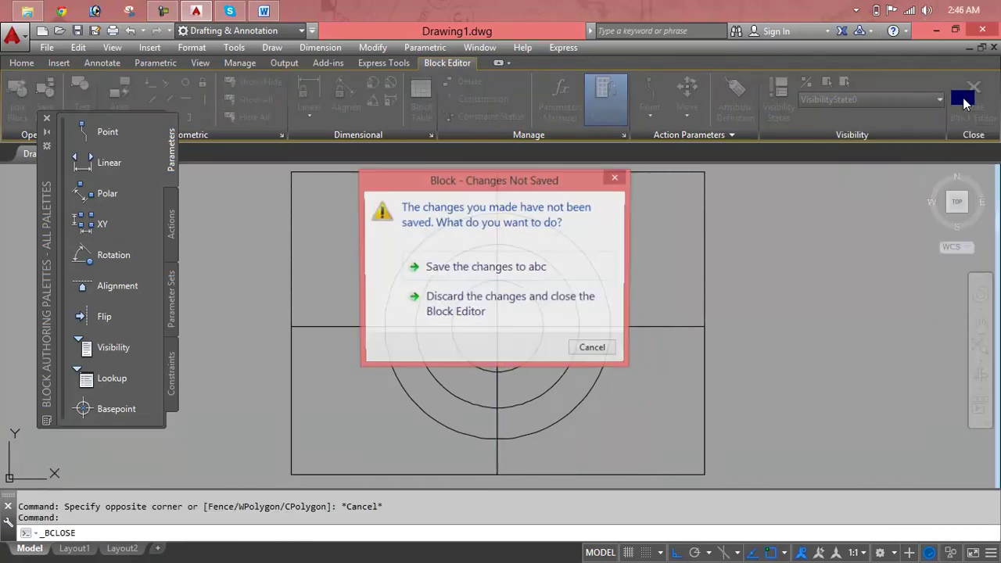
# Step: Save the changes to abc and move the updated block further left
pyautogui.click(521, 271)
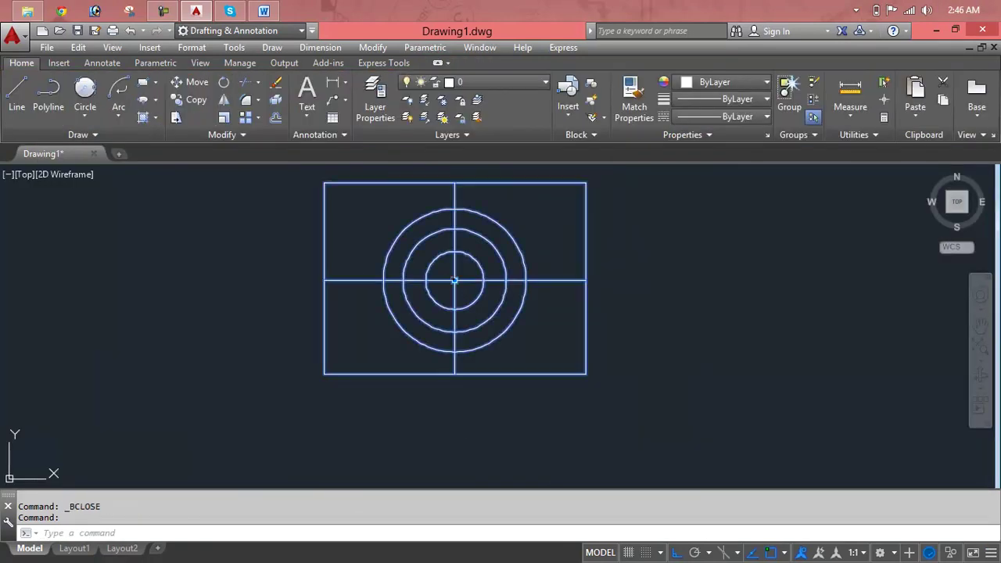
pyautogui.click(454, 280)
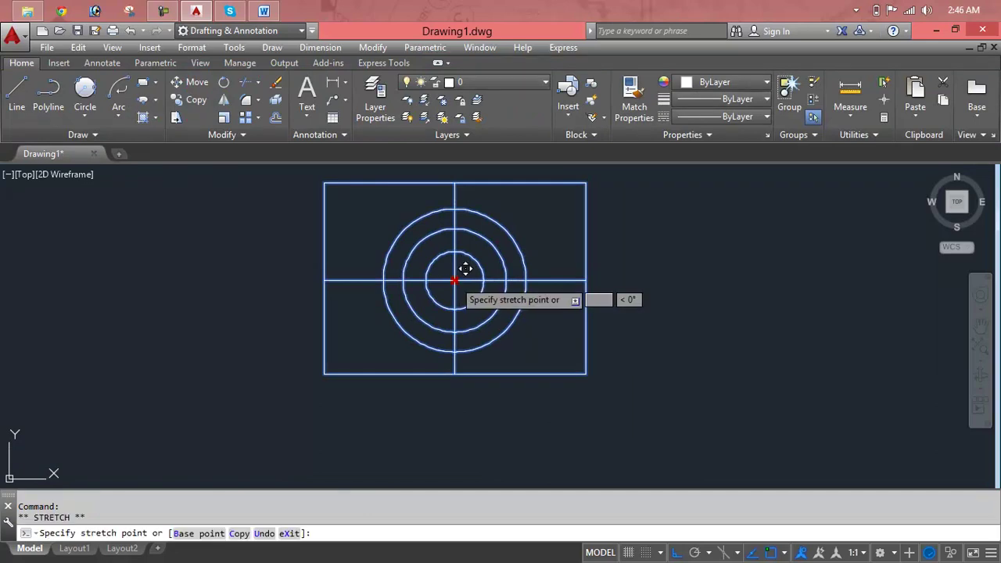
pyautogui.click(281, 280)
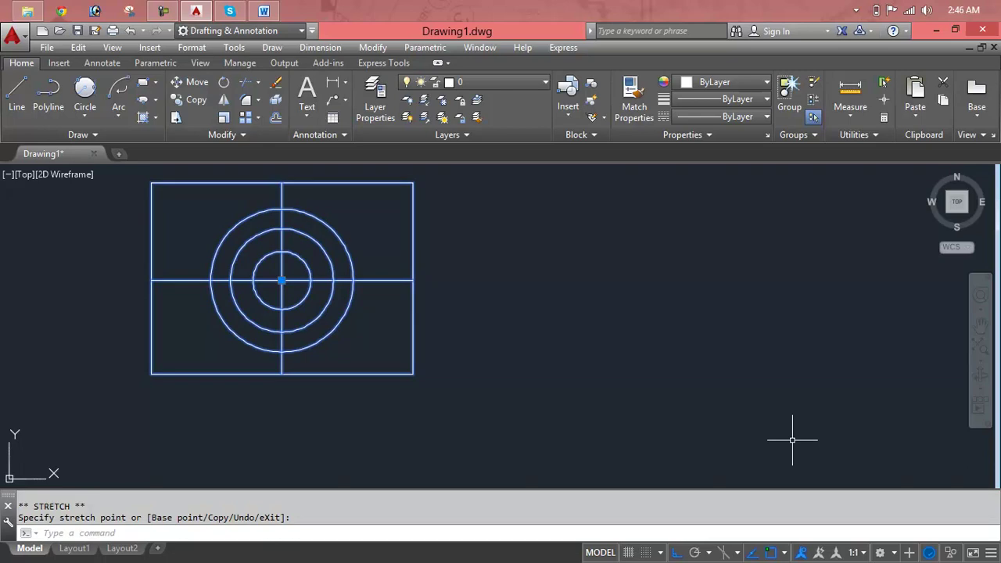
# Step: Crossing-select the abc block and erase it
pyautogui.click(525, 265)
pyautogui.click(222, 321)
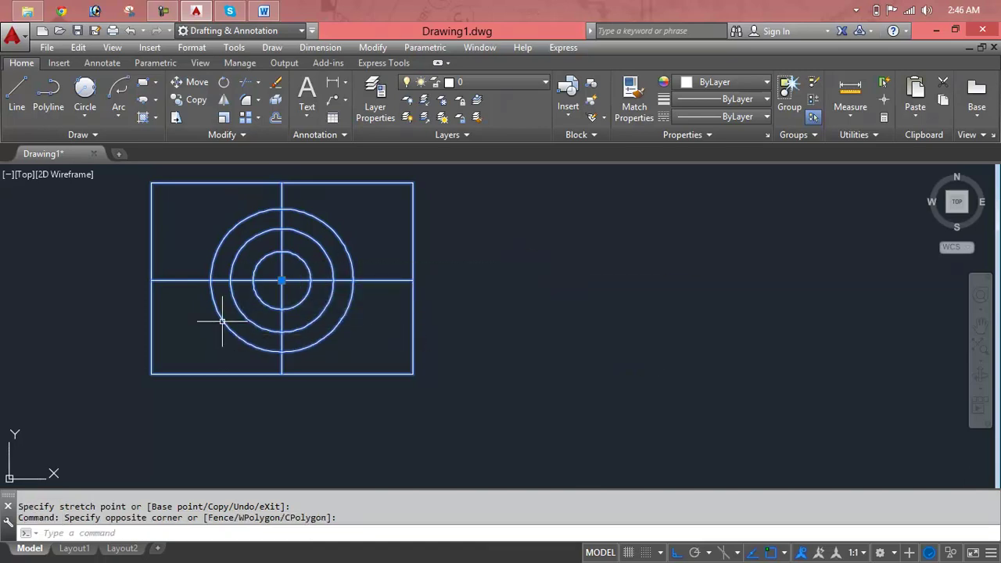
pyautogui.press('Delete')
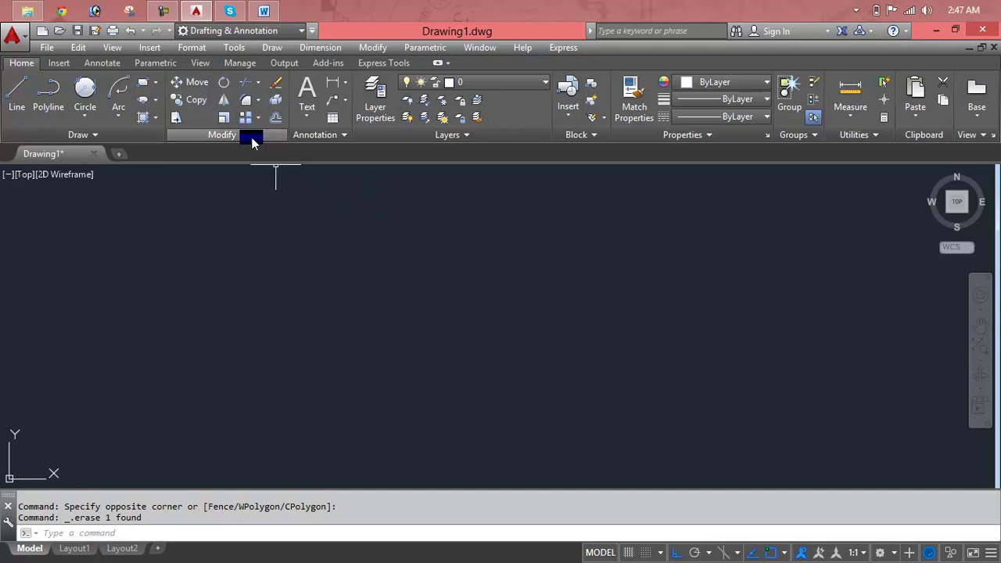
pyautogui.click(146, 139)
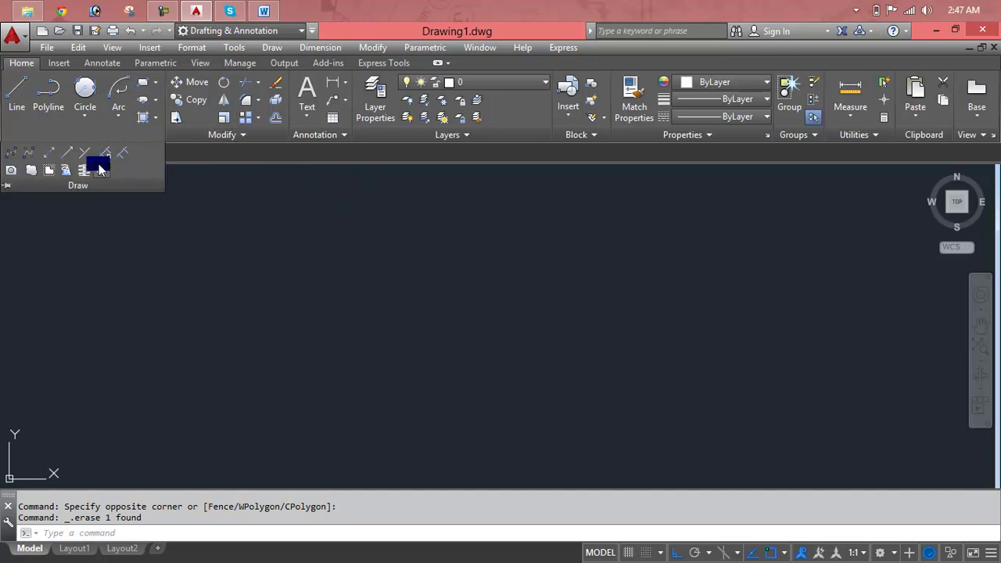